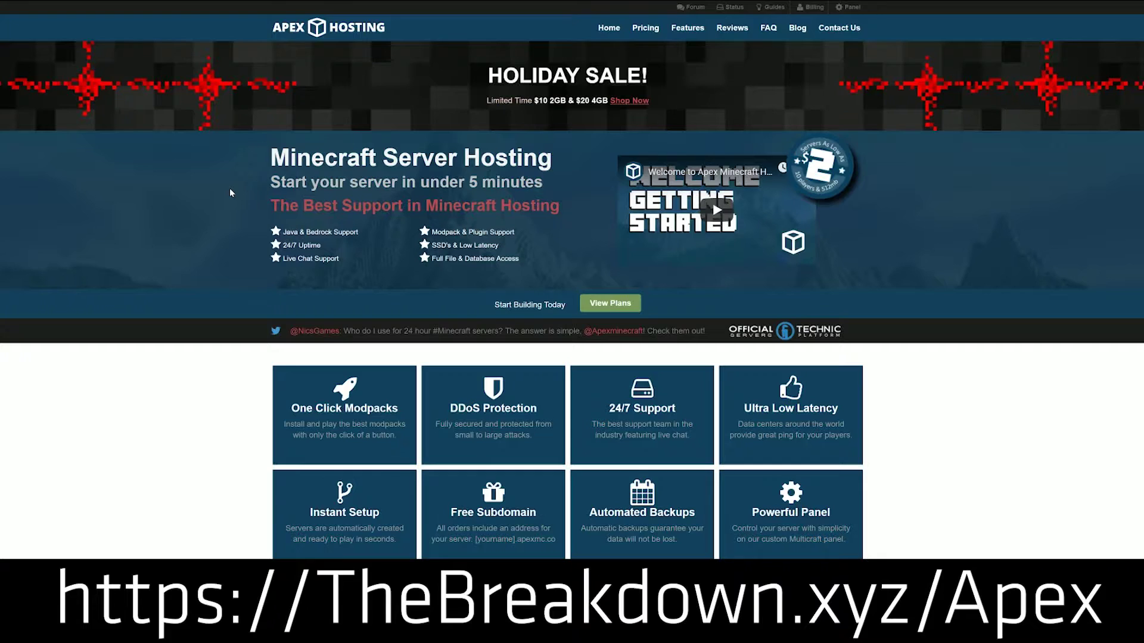
# Download and save the Windows installer OBS-Studio-22.0.2-Full-Installer-x64.exe (66.3 MB)
pyautogui.scroll(-5, 230, 188)
pyautogui.scroll(-4, 231, 191)
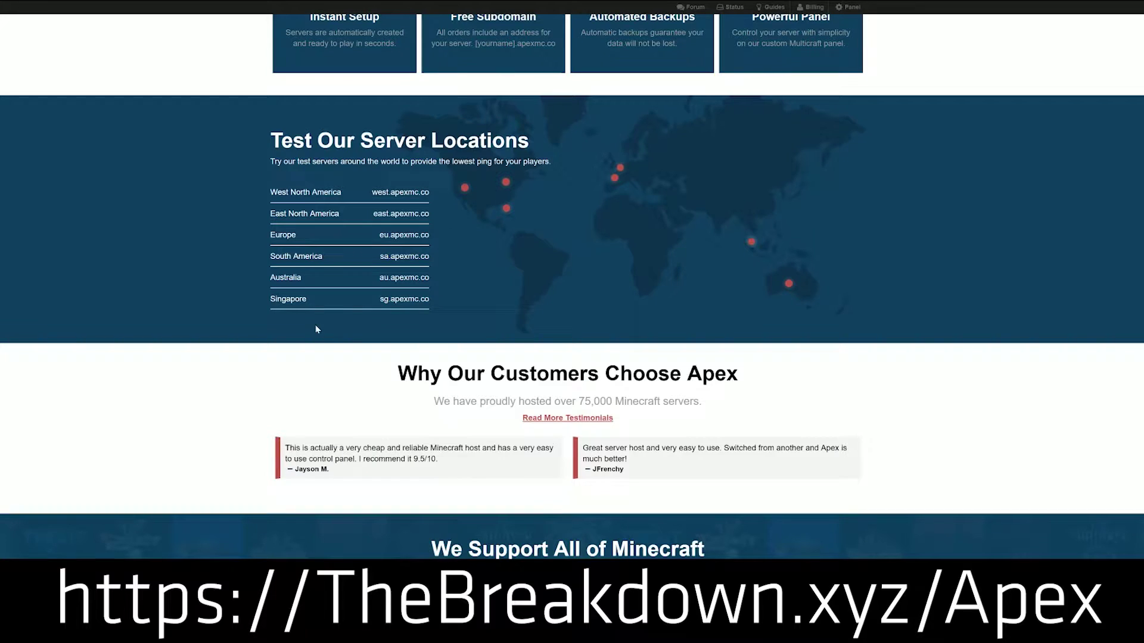
pyautogui.scroll(-5, 411, 298)
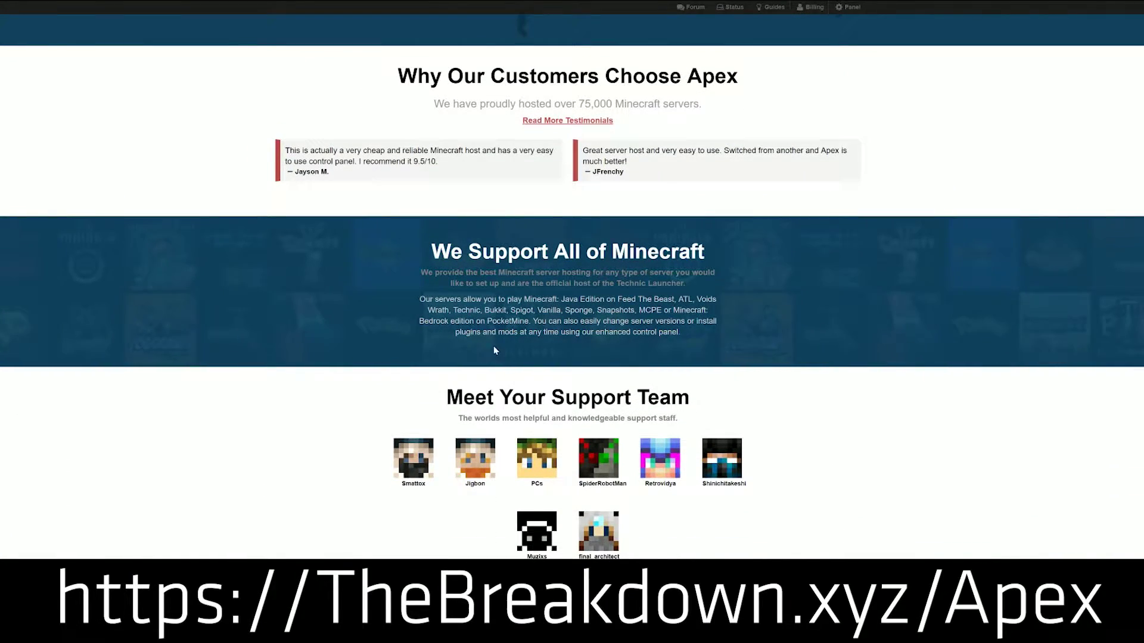
pyautogui.scroll(-1, 407, 308)
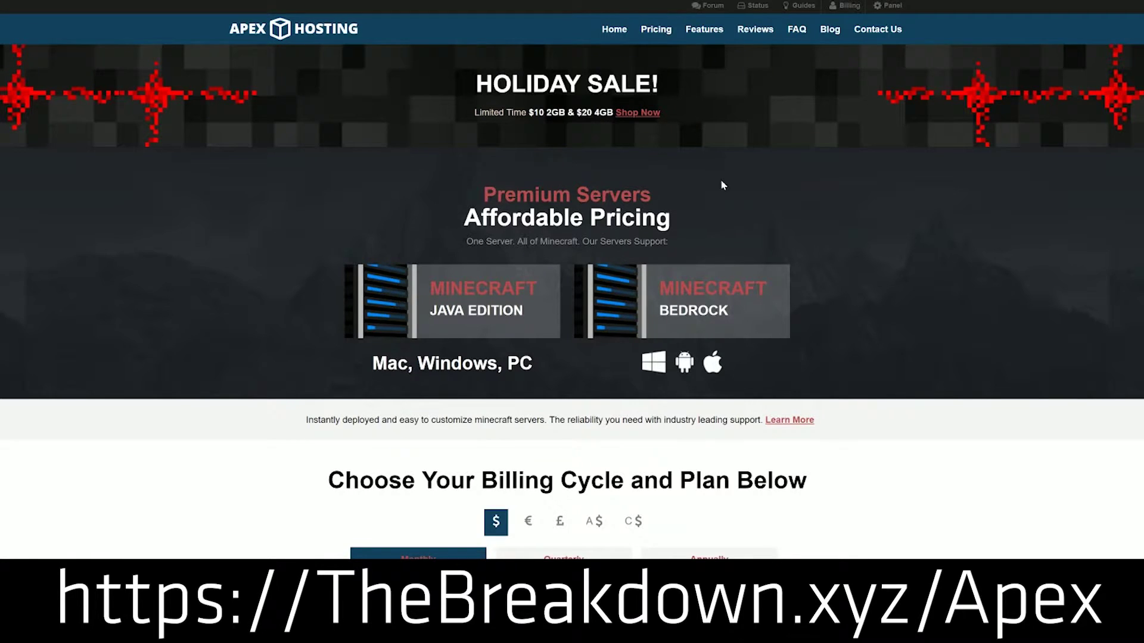
pyautogui.scroll(-8, 306, 177)
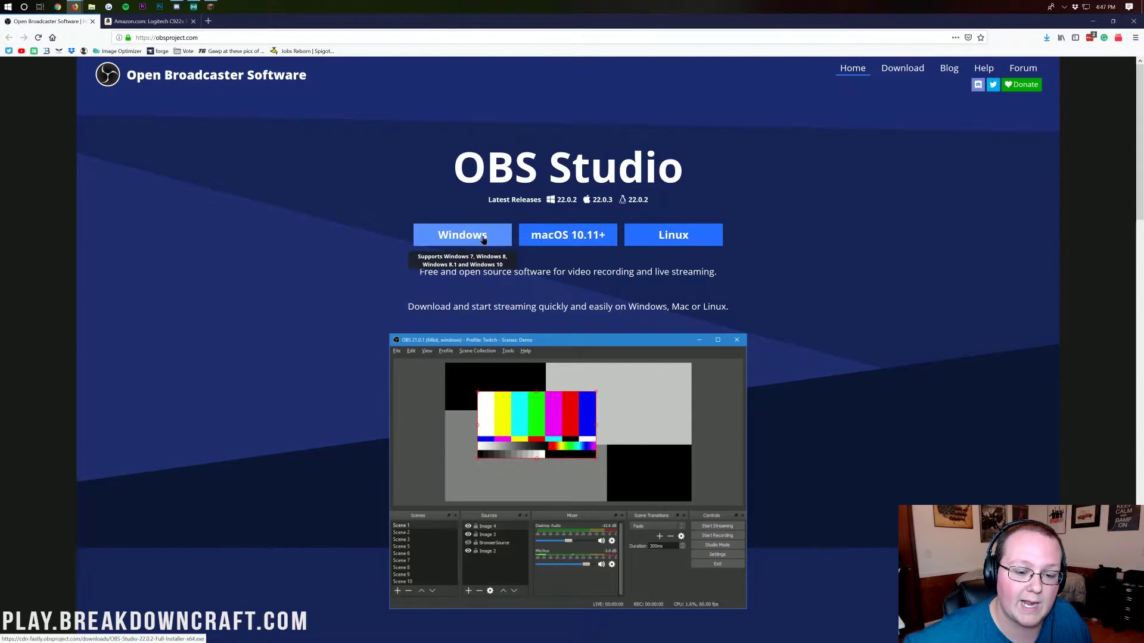
pyautogui.click(448, 235)
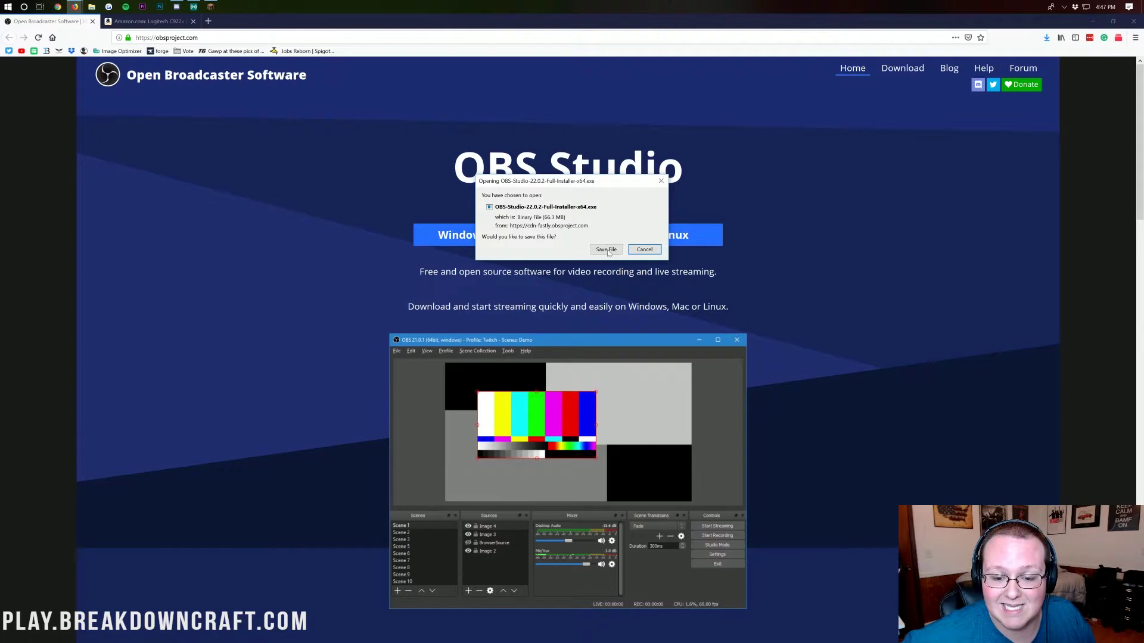
pyautogui.click(606, 250)
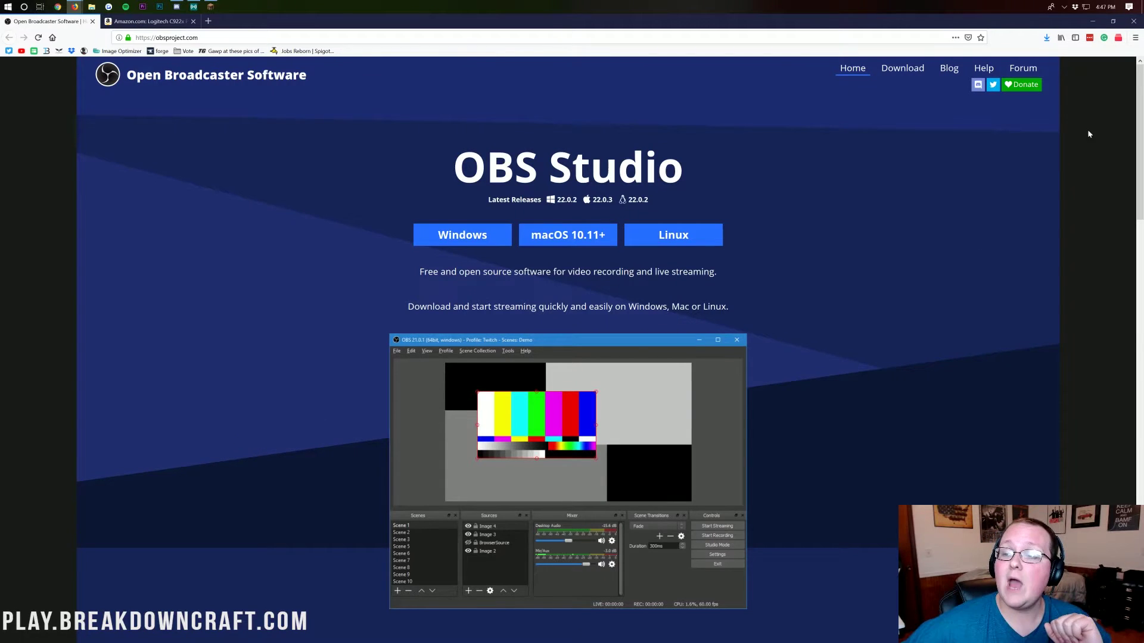
# Minimize Firefox and move the OBS installer icon across the desktop
pyautogui.click(1092, 22)
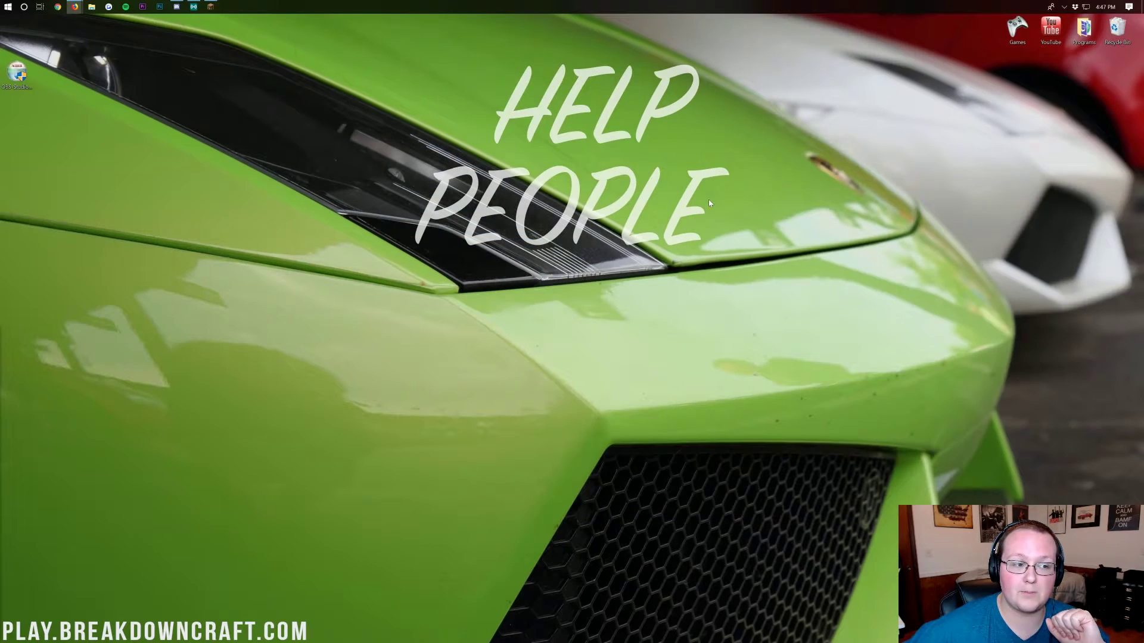
pyautogui.moveTo(17, 73); pyautogui.dragTo(461, 83)
pyautogui.click(465, 141)
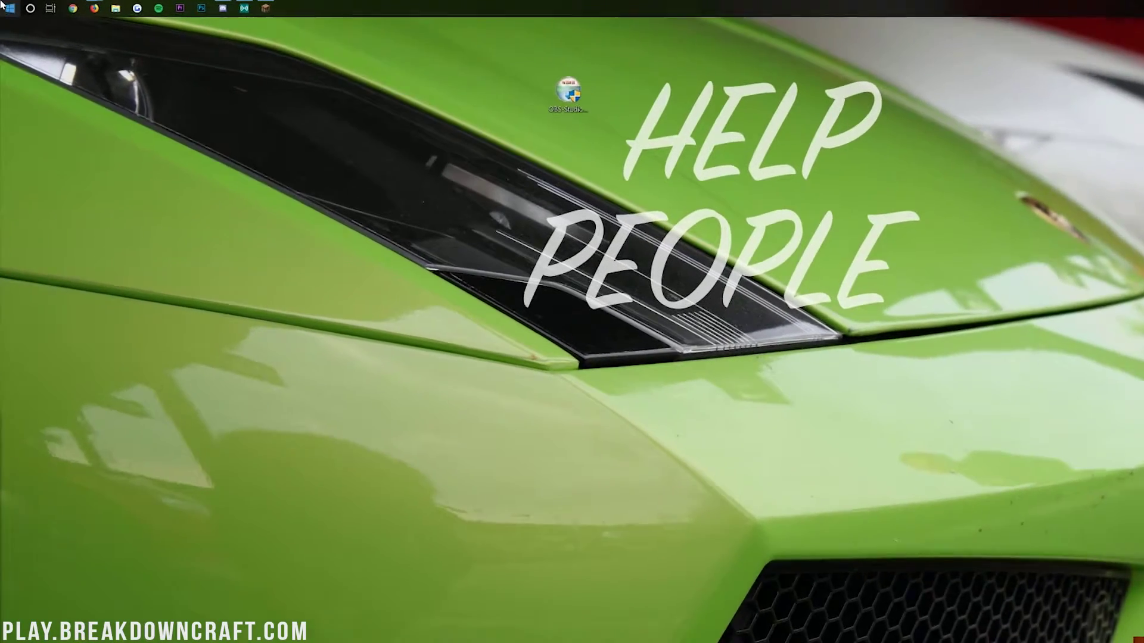
# Search Start for 'downloads' and open the Downloads folder
pyautogui.click(3, 6)
pyautogui.write('downloads')
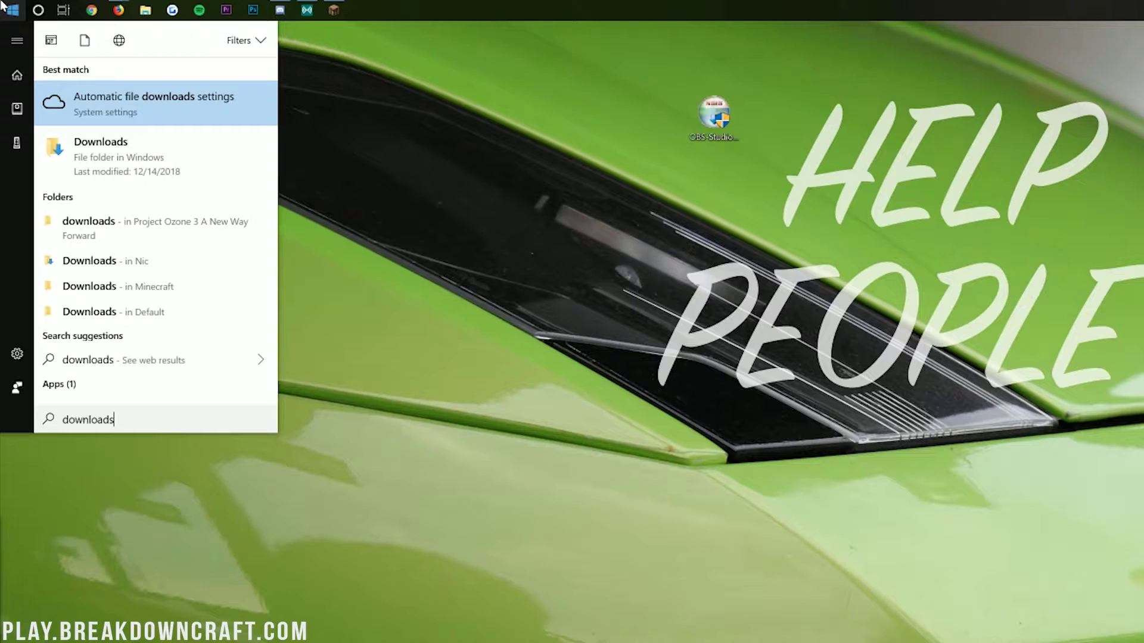
pyautogui.click(126, 157)
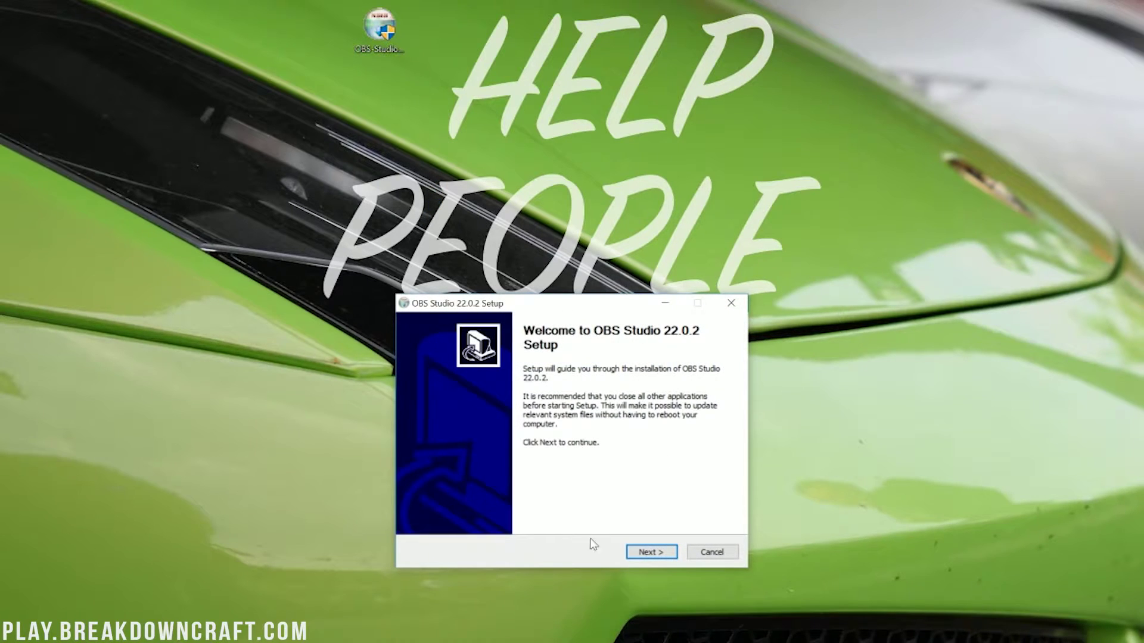
# Install OBS Studio 22.0.2 with the default folder and components, then launch it
pyautogui.click(647, 557)
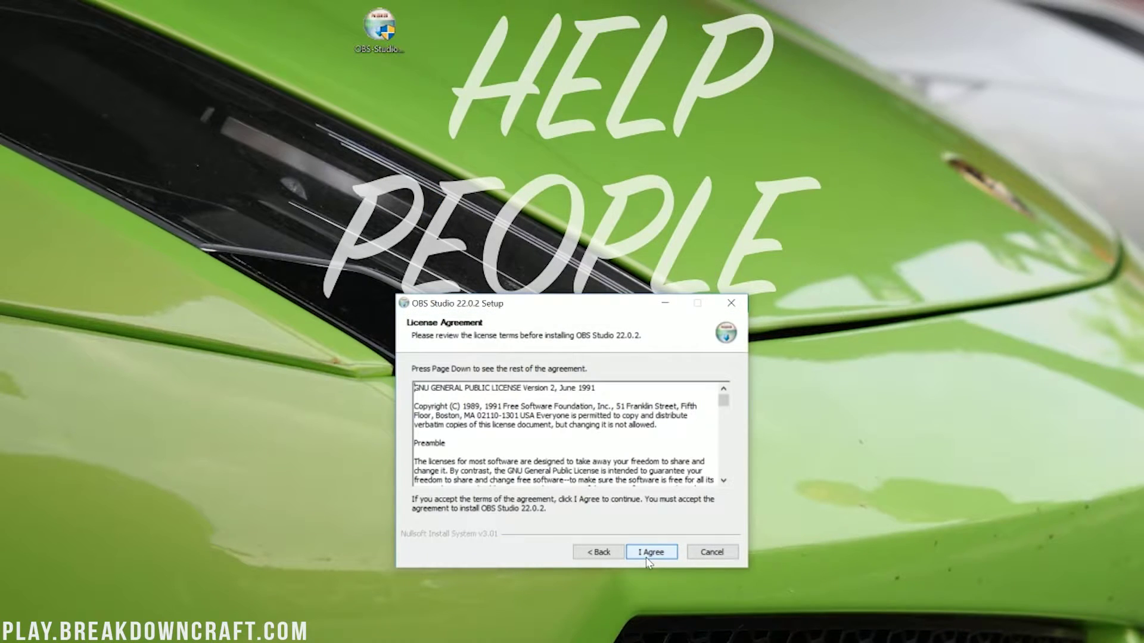
pyautogui.click(647, 556)
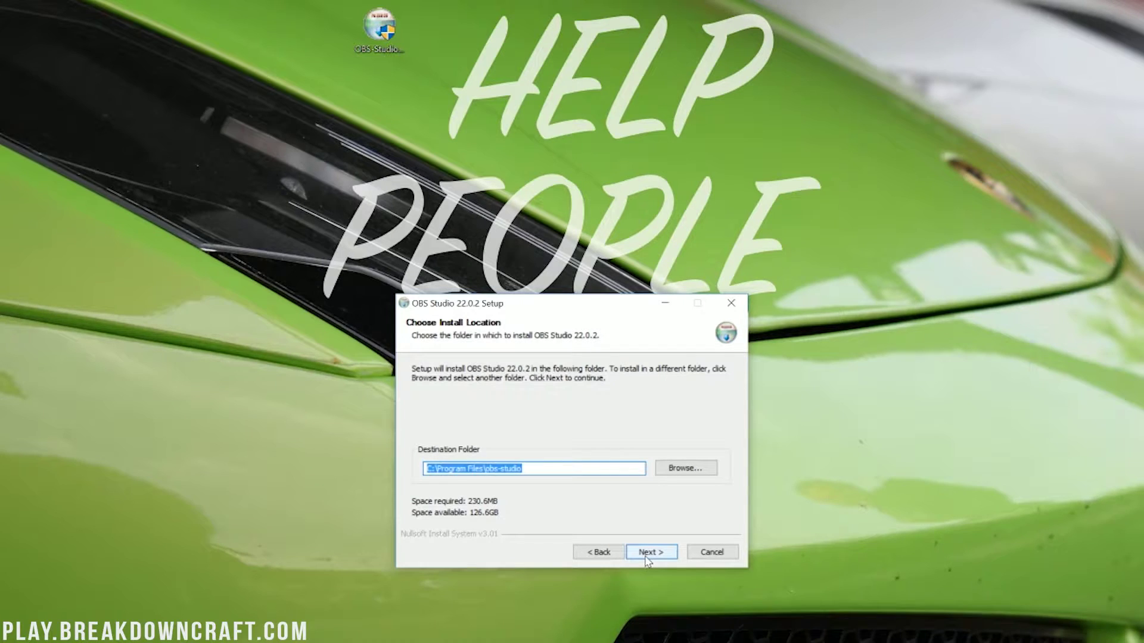
pyautogui.click(647, 557)
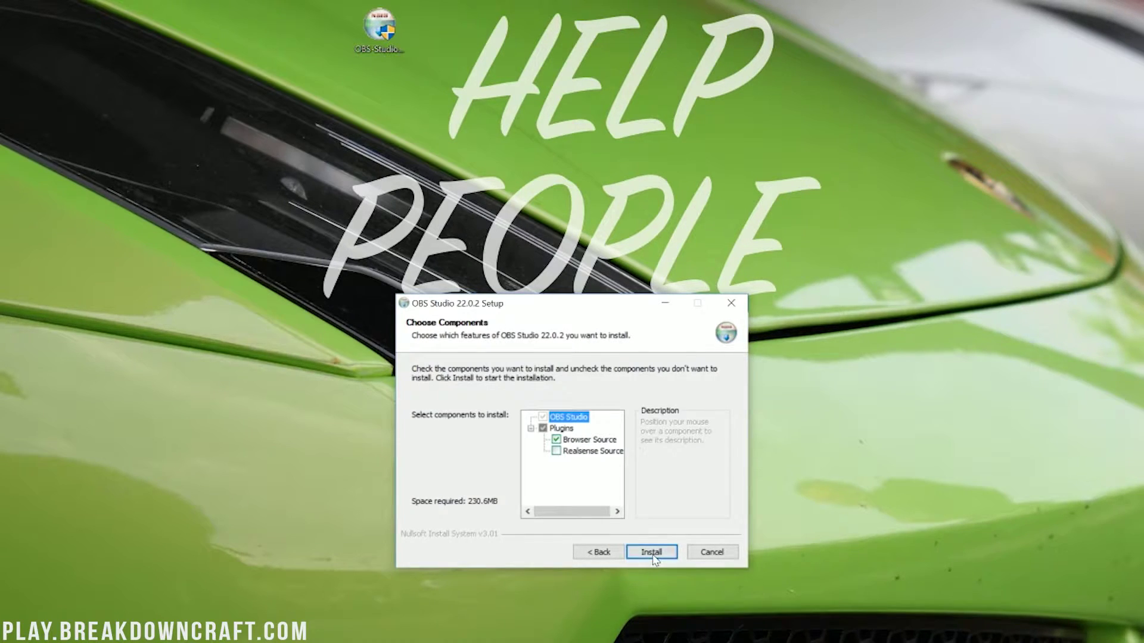
pyautogui.click(652, 553)
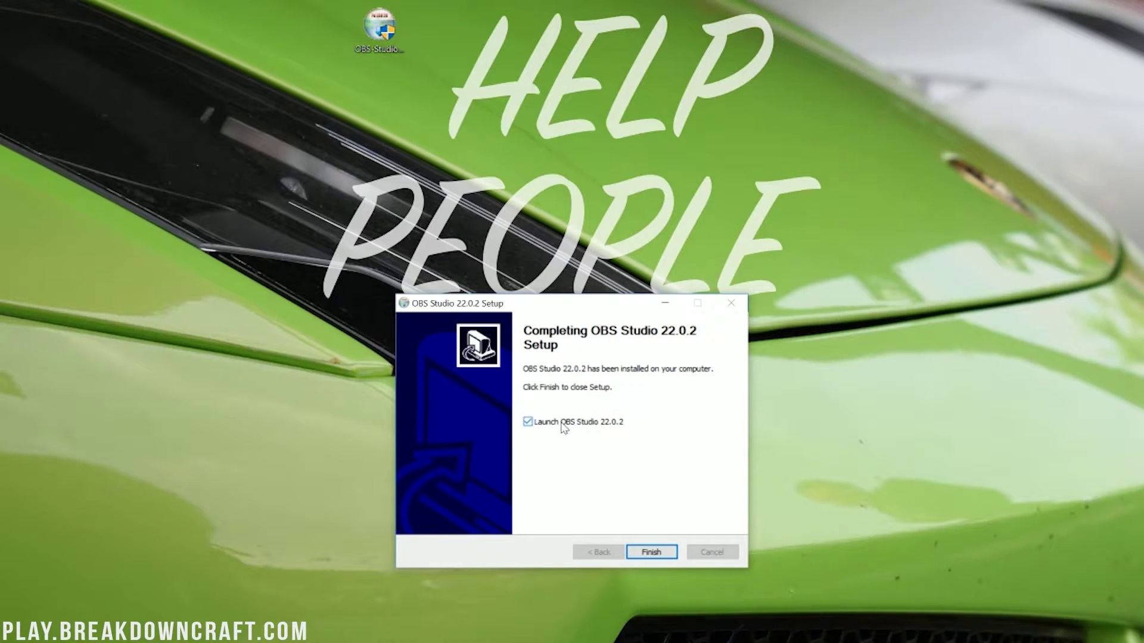
pyautogui.click(652, 552)
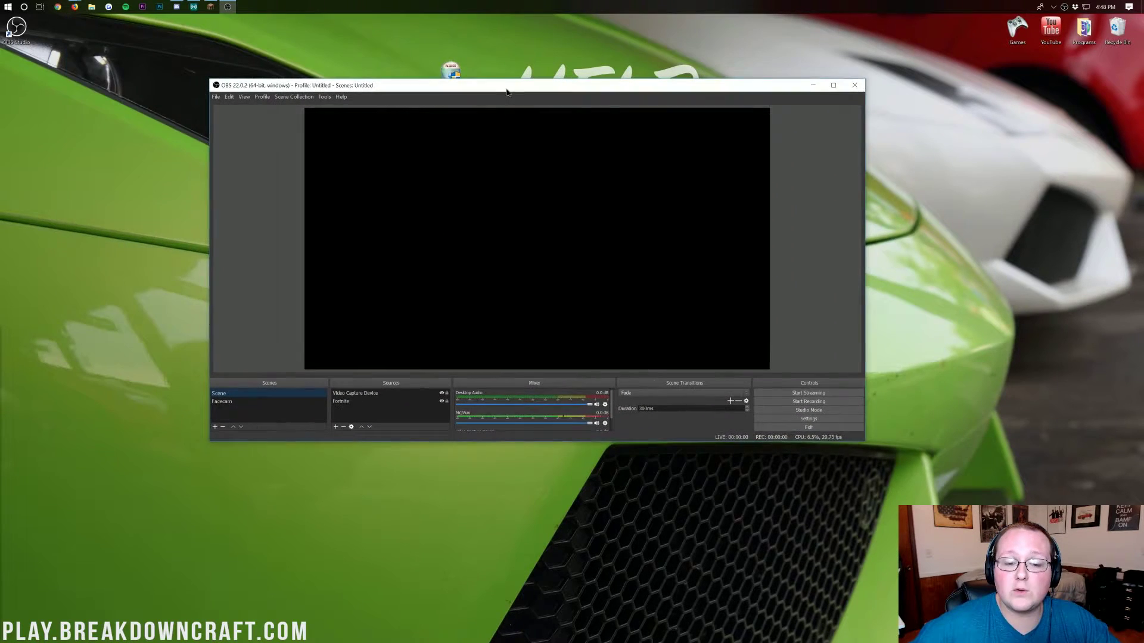
# Permanently delete the desktop OBS installer via the Recycle Bin, then restore the OBS window
pyautogui.click(17, 42)
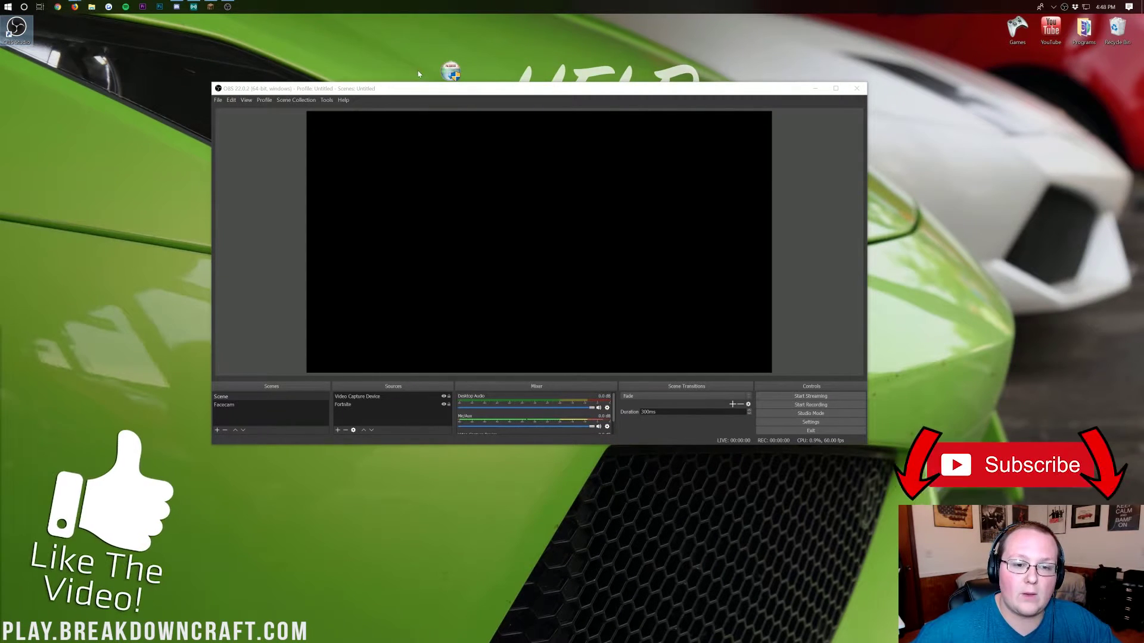
pyautogui.click(815, 87)
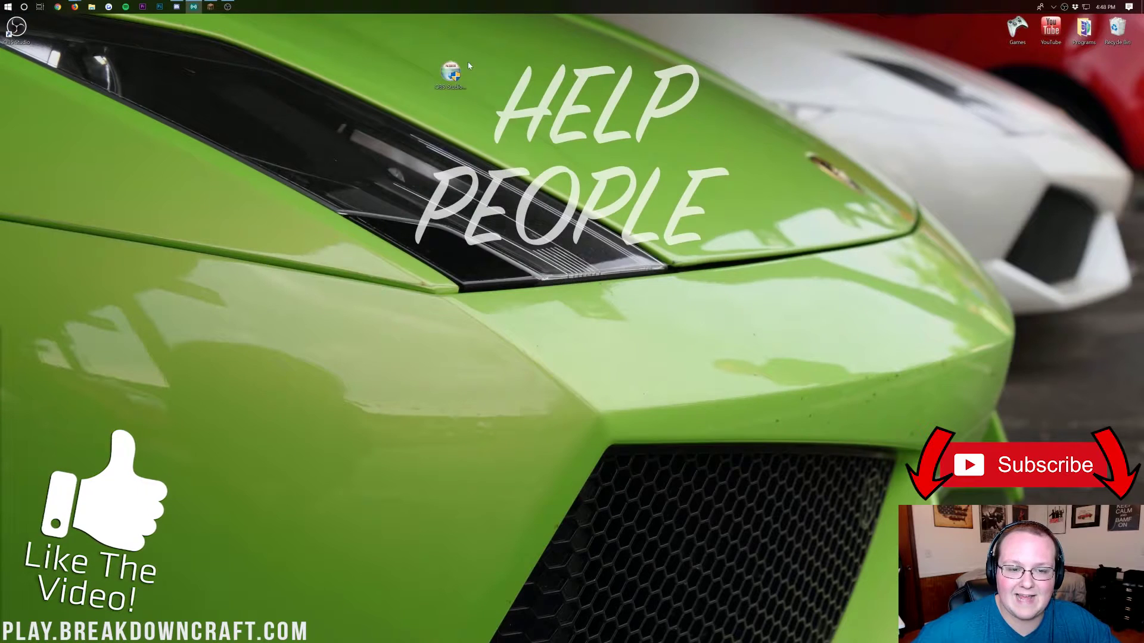
pyautogui.click(456, 78)
pyautogui.moveTo(456, 77); pyautogui.dragTo(1117, 29)
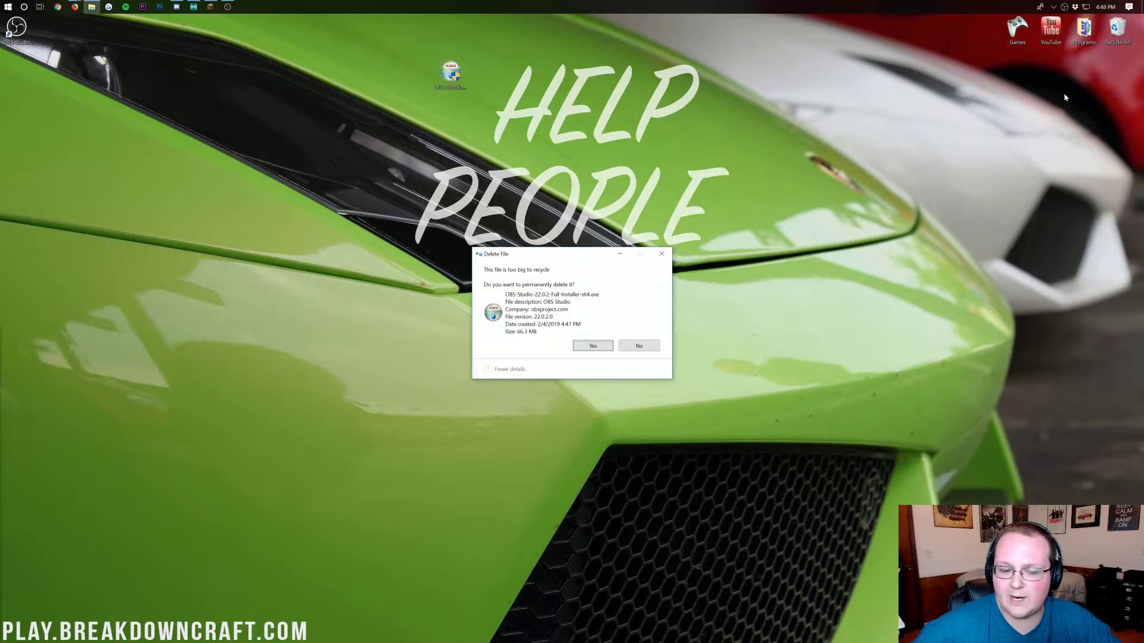
pyautogui.click(593, 346)
pyautogui.click(225, 6)
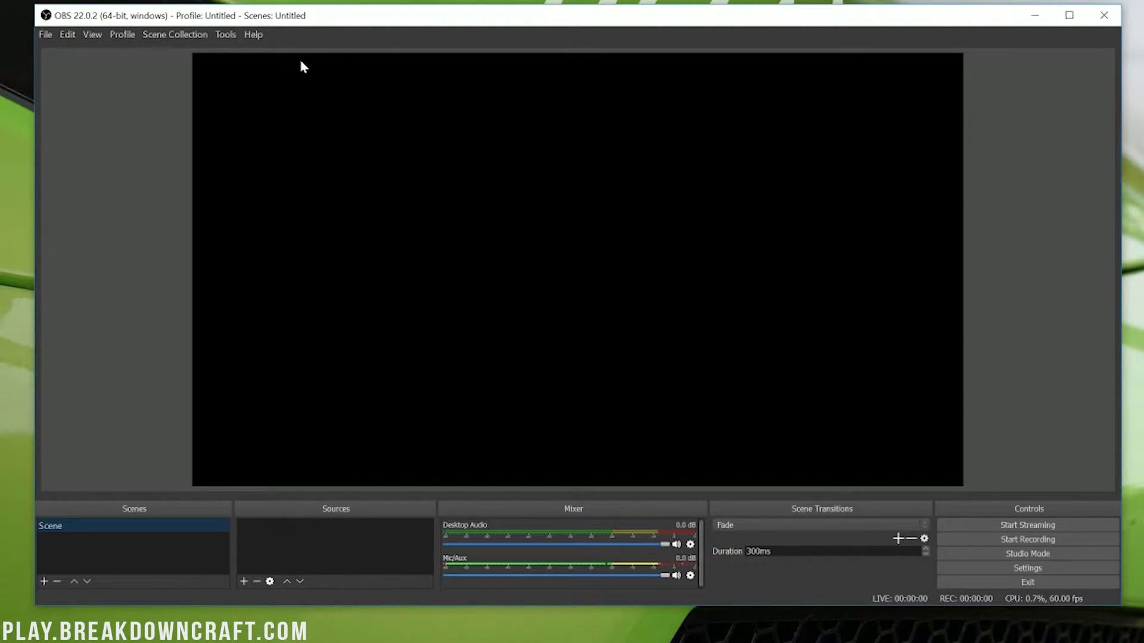
# Run the Auto-Configuration Wizard for recording only and apply NVENC, 1920x1080, 60 FPS
pyautogui.click(234, 34)
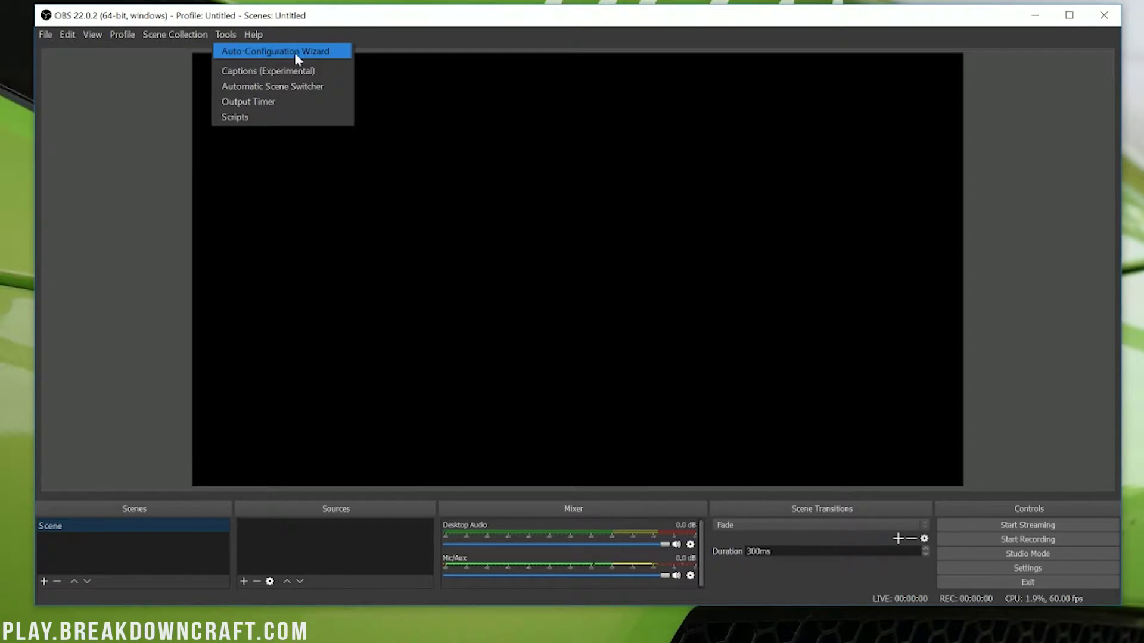
pyautogui.click(294, 53)
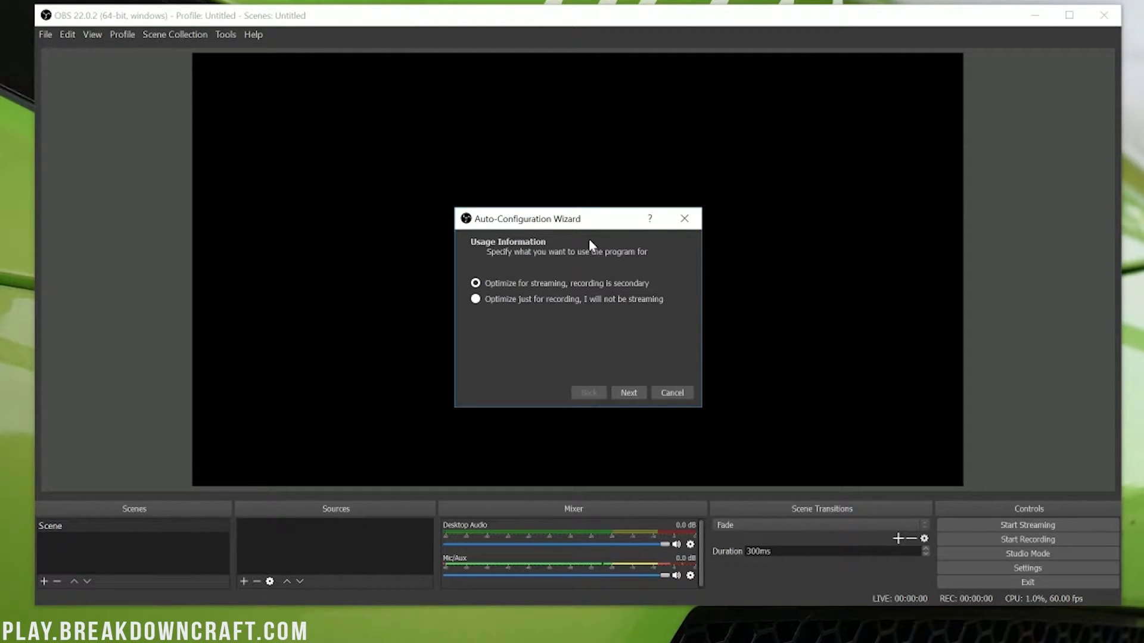
pyautogui.click(483, 300)
pyautogui.click(628, 393)
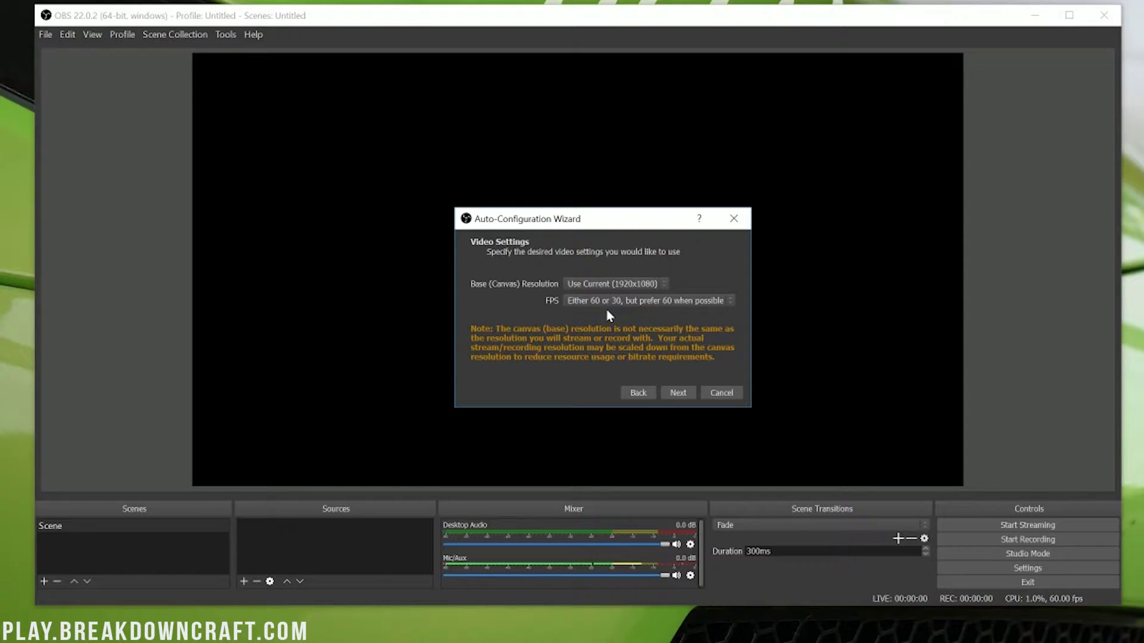
pyautogui.click(677, 391)
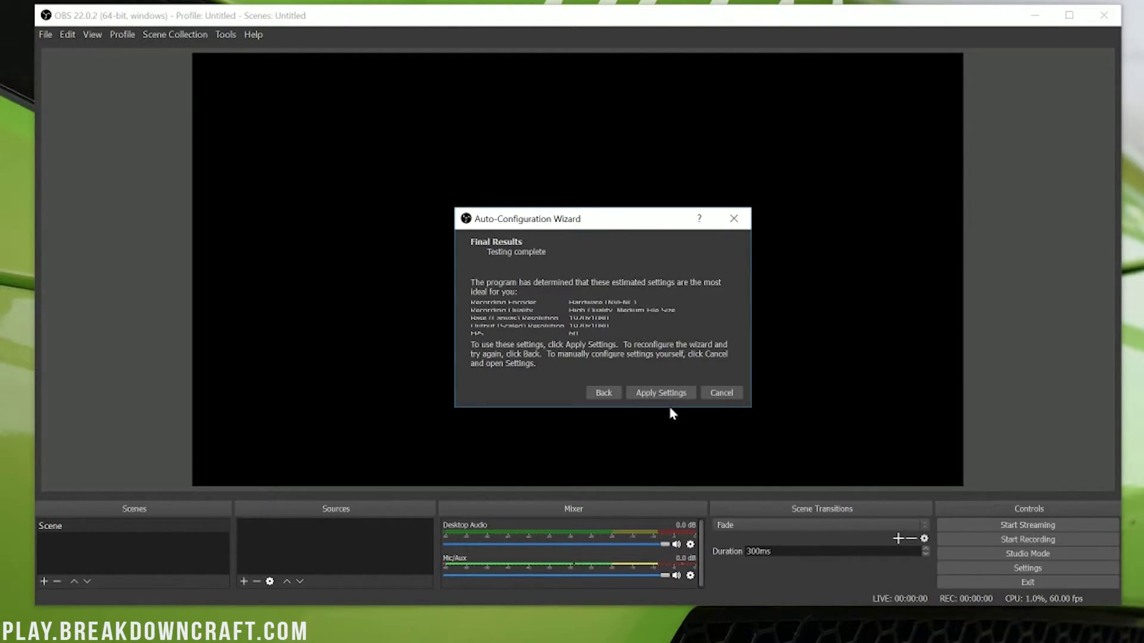
pyautogui.moveTo(669, 408); pyautogui.dragTo(679, 527)
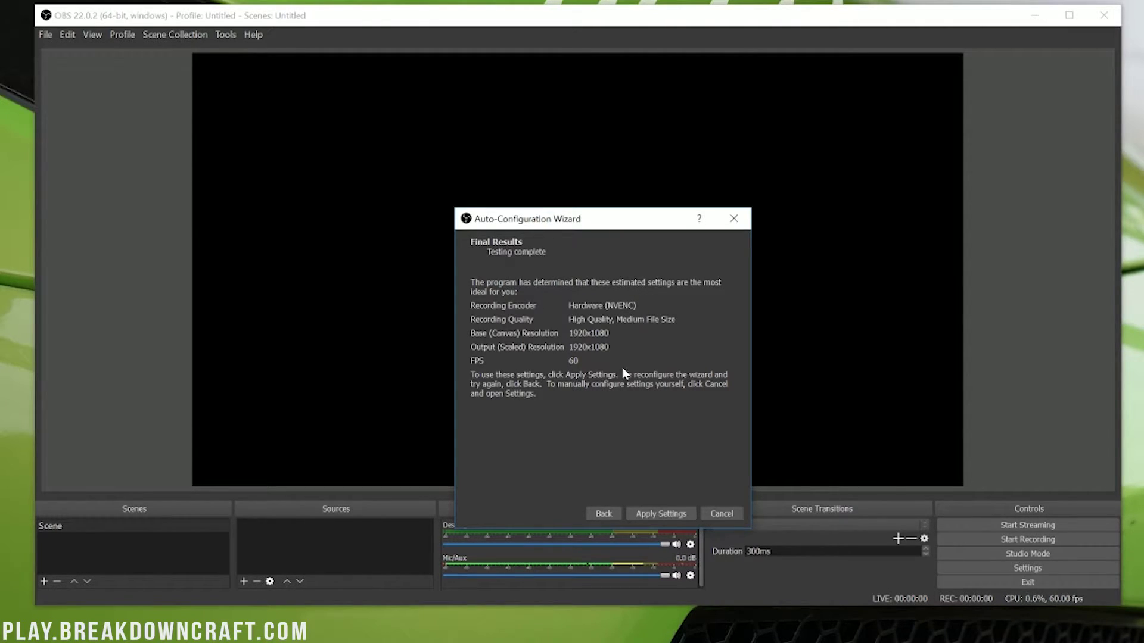
pyautogui.click(646, 507)
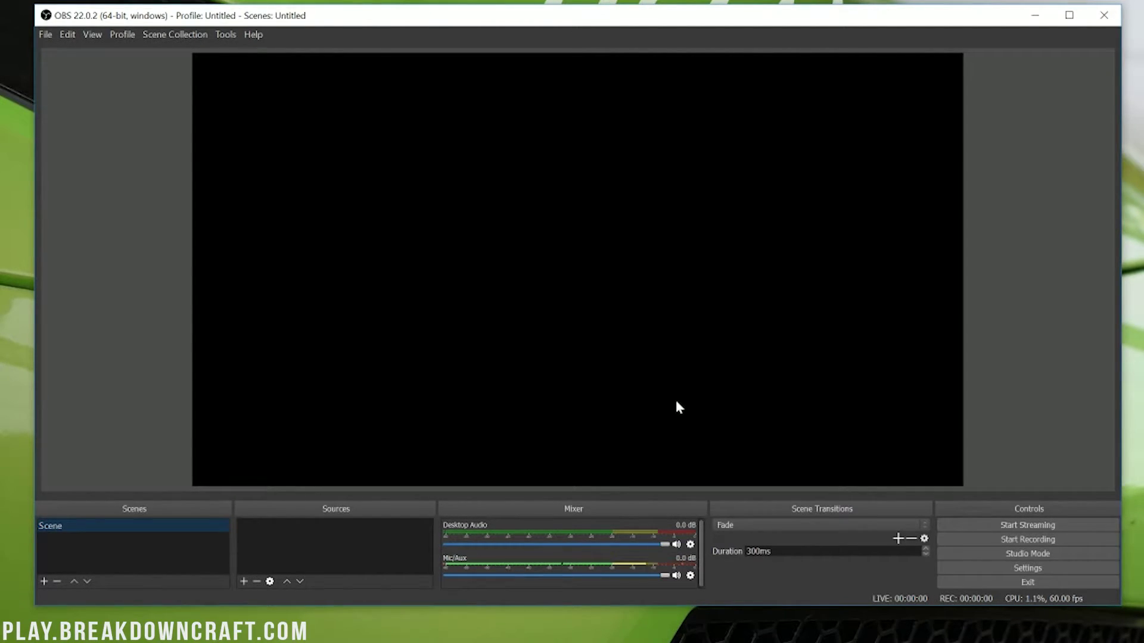
# In Settings, review the desktop audio and microphone devices, leaving the microphone on Default
pyautogui.click(985, 570)
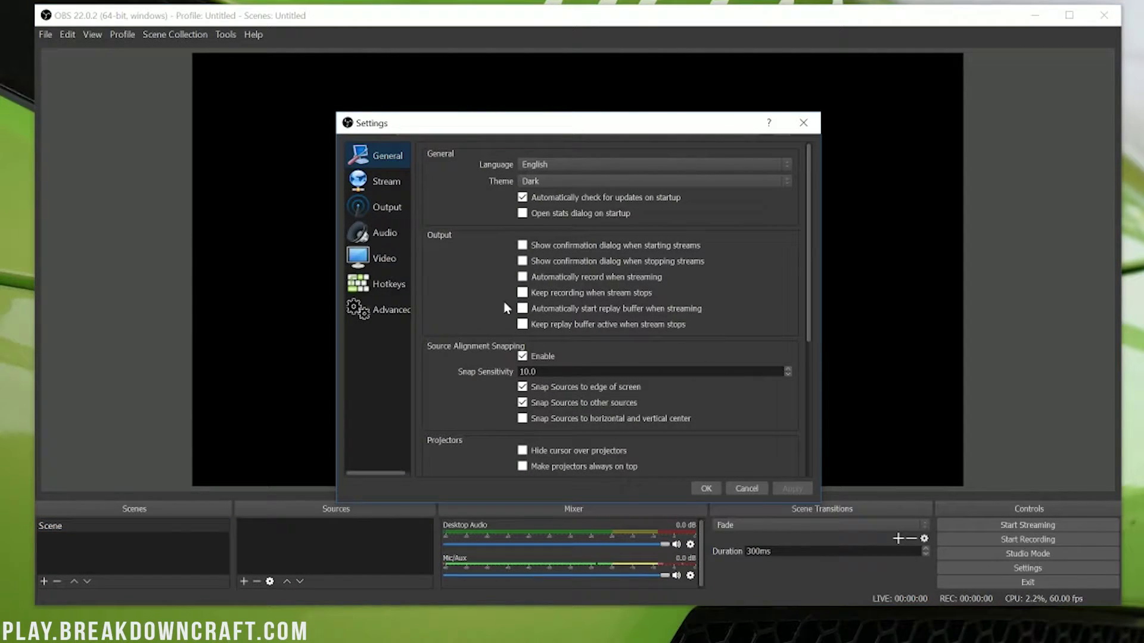
pyautogui.click(374, 231)
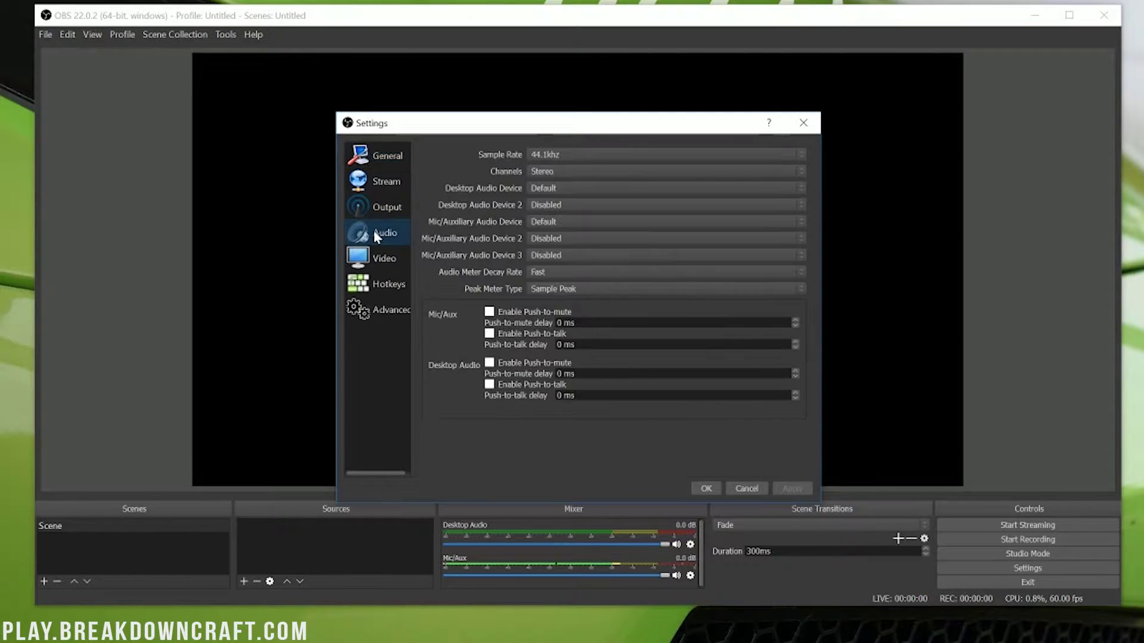
pyautogui.click(564, 187)
pyautogui.click(548, 221)
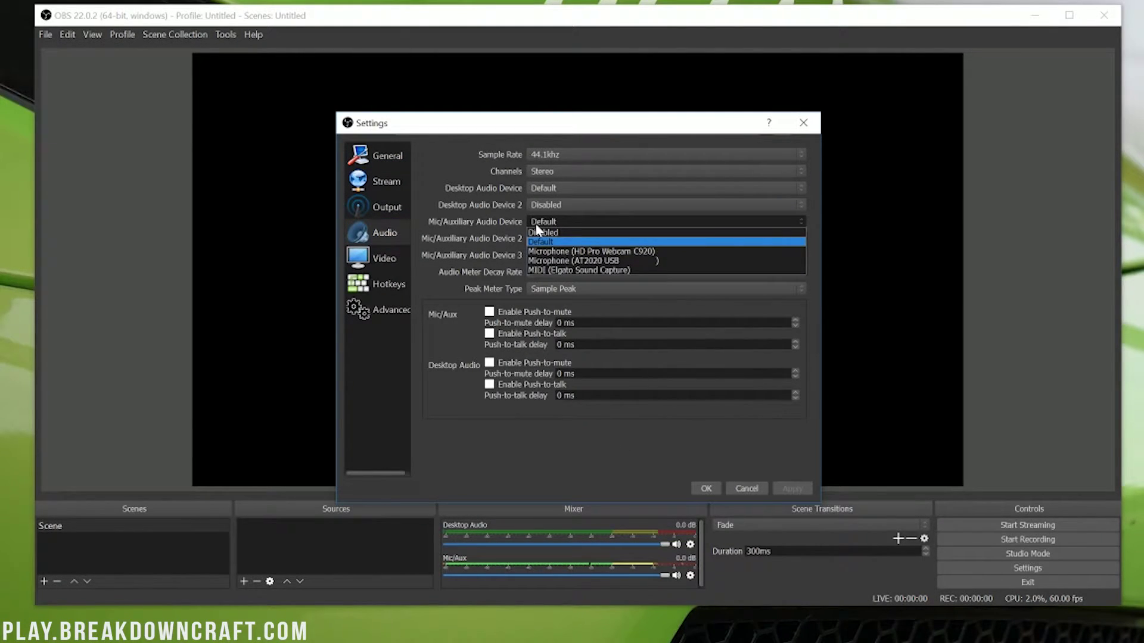
pyautogui.click(441, 234)
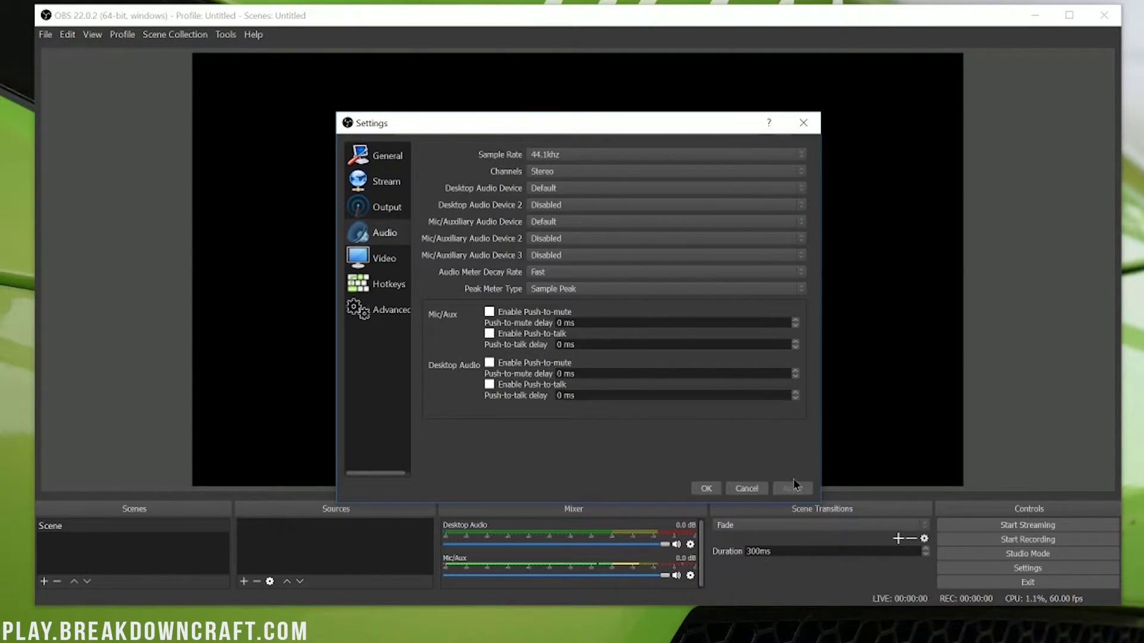
# Set the Output recording format to mp4 after briefly trying flv, and confirm
pyautogui.click(369, 206)
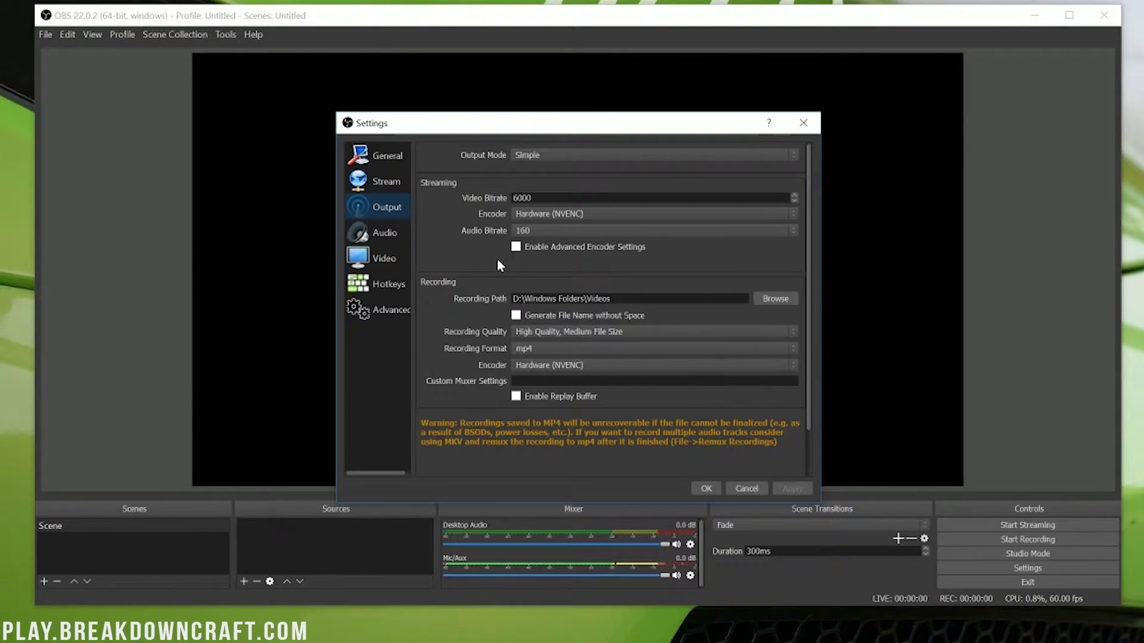
pyautogui.click(537, 348)
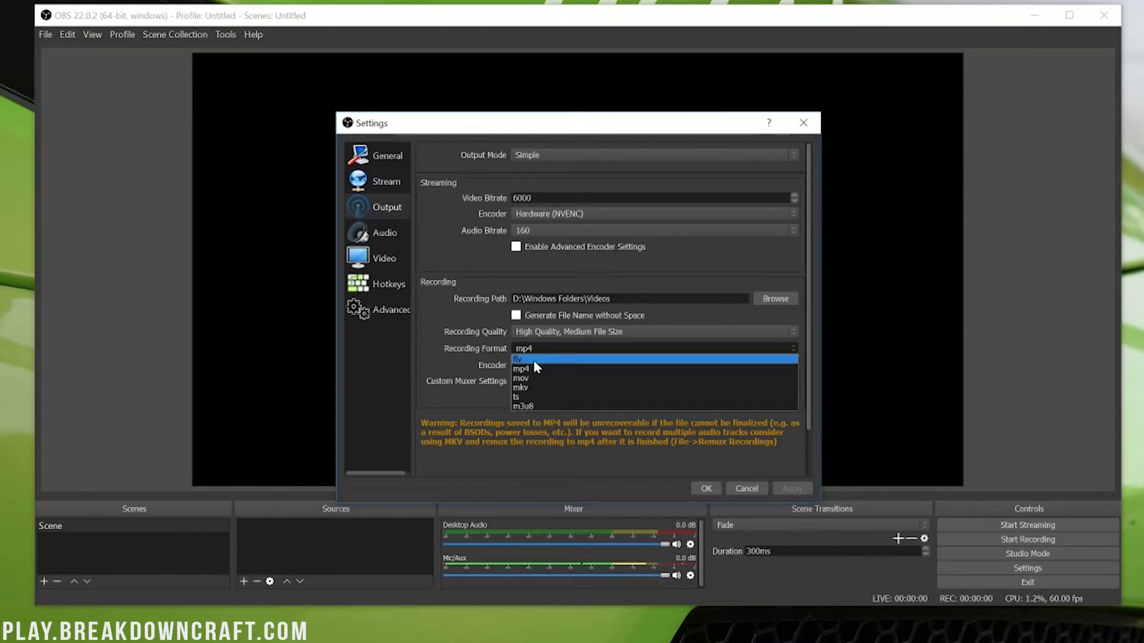
pyautogui.click(534, 359)
pyautogui.click(534, 350)
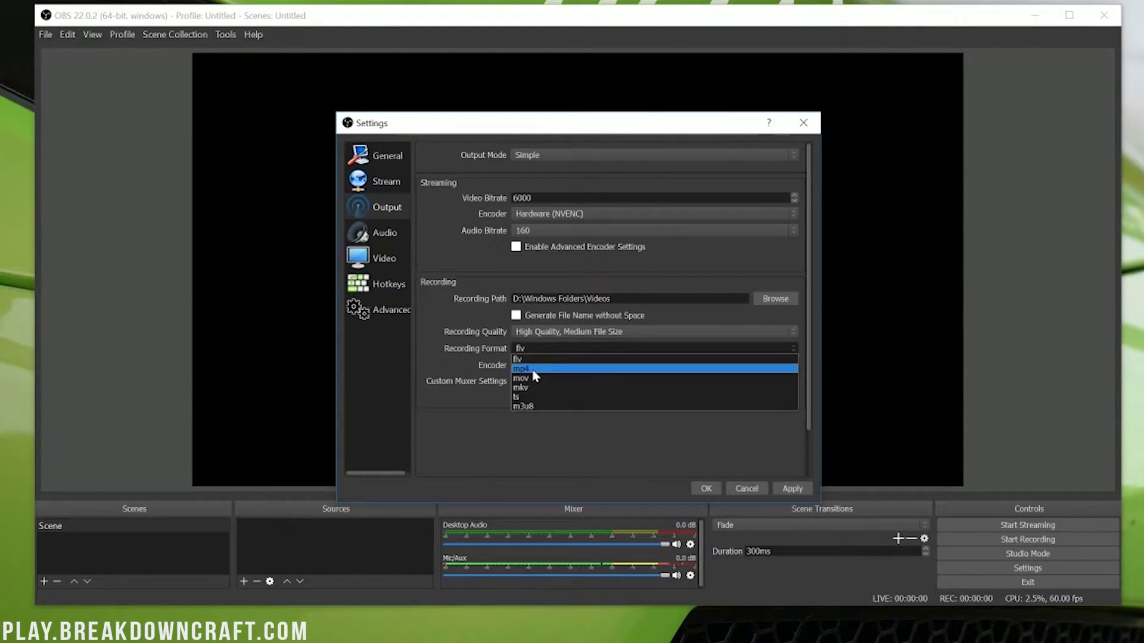
pyautogui.click(532, 373)
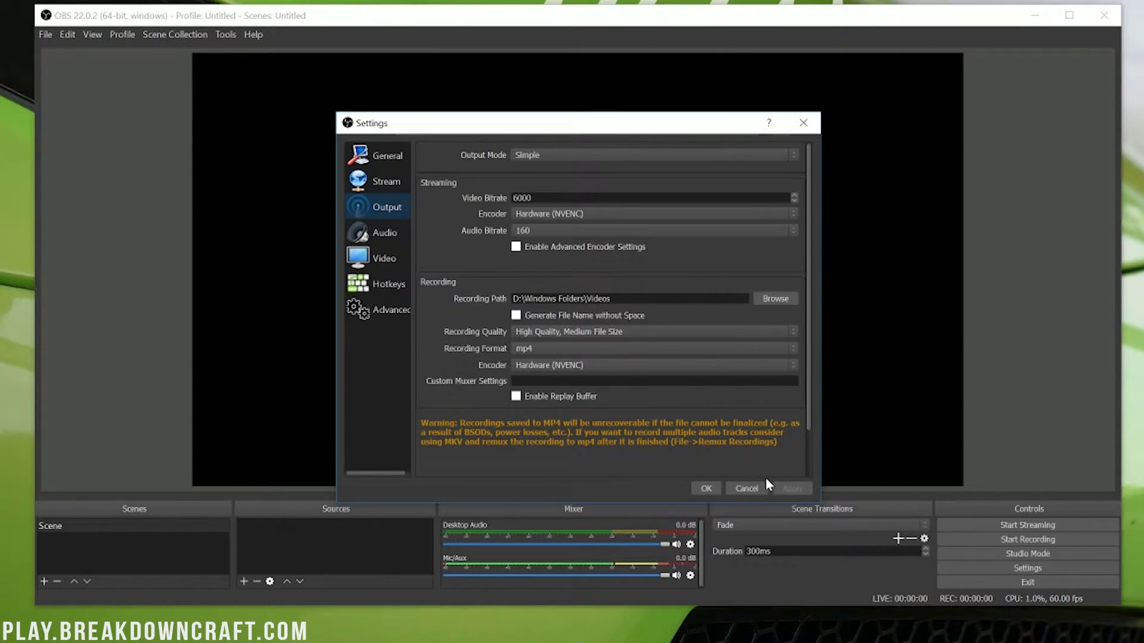
pyautogui.click(715, 490)
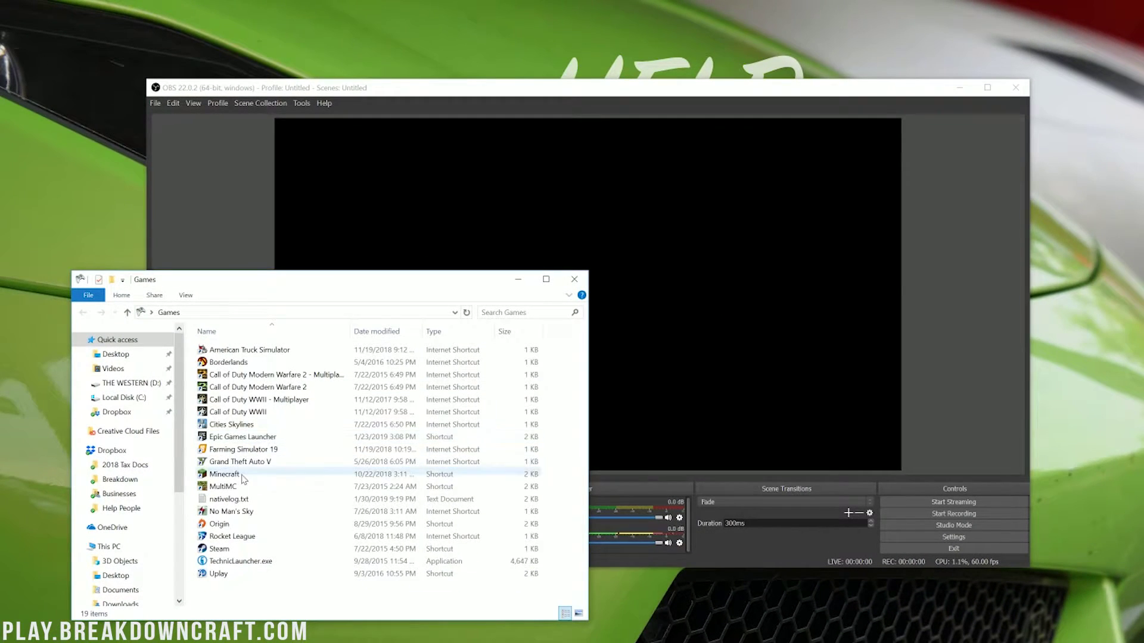
# Launch the Minecraft Launcher from the games folder and close that folder
pyautogui.doubleClick(241, 475)
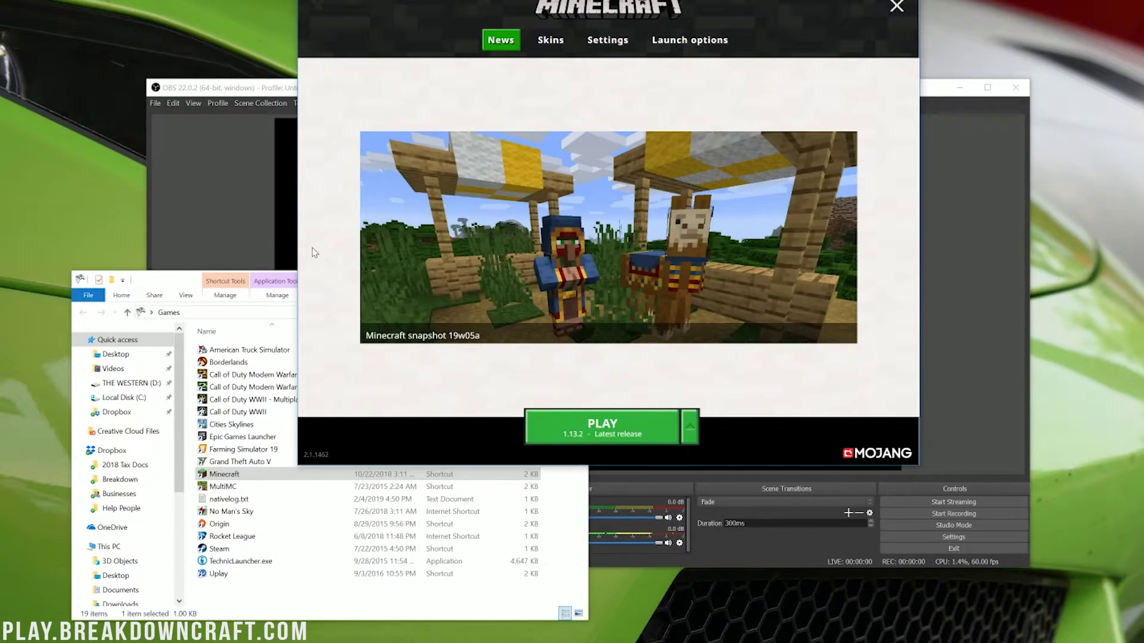
pyautogui.moveTo(172, 283); pyautogui.dragTo(169, 285)
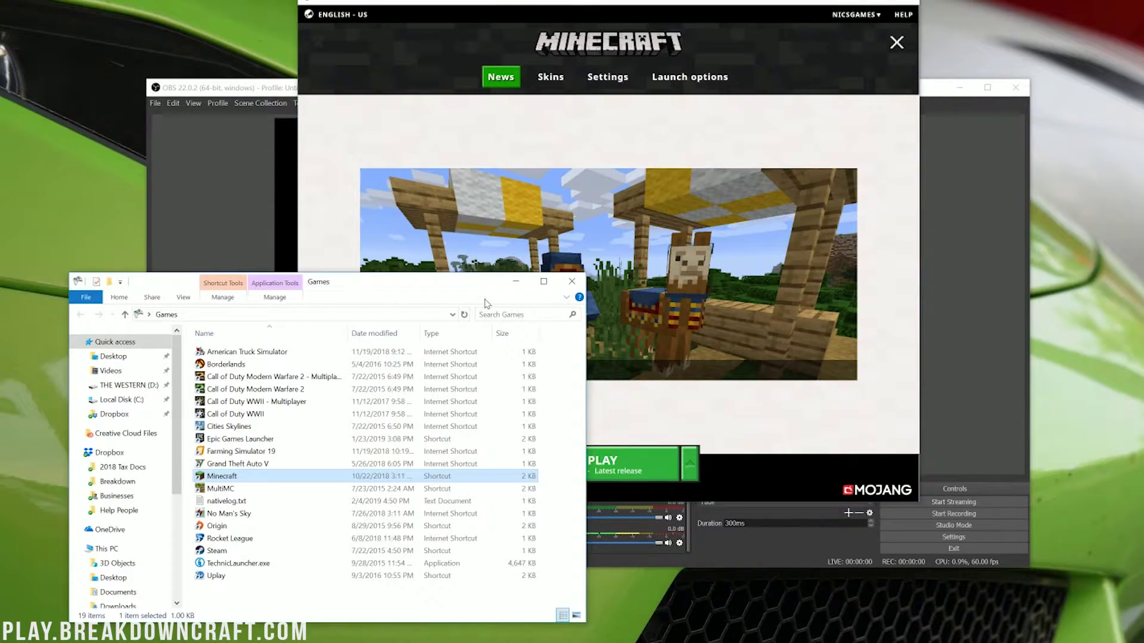
pyautogui.click(565, 287)
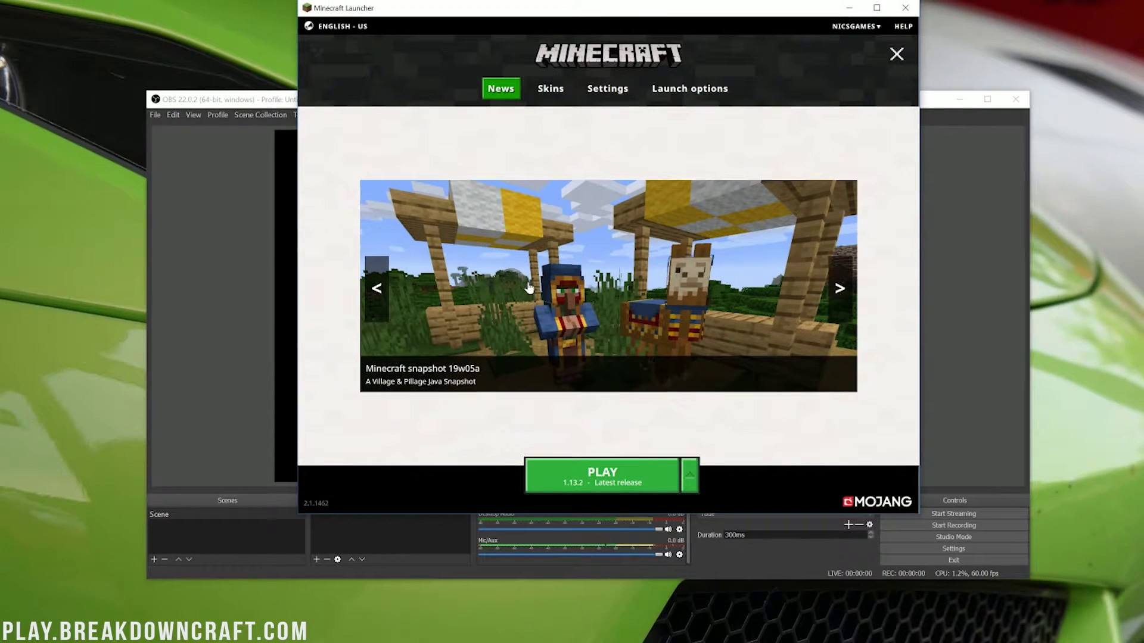
# Save the Latest release installation with its 1920 × 1080 resolution enabled
pyautogui.click(897, 56)
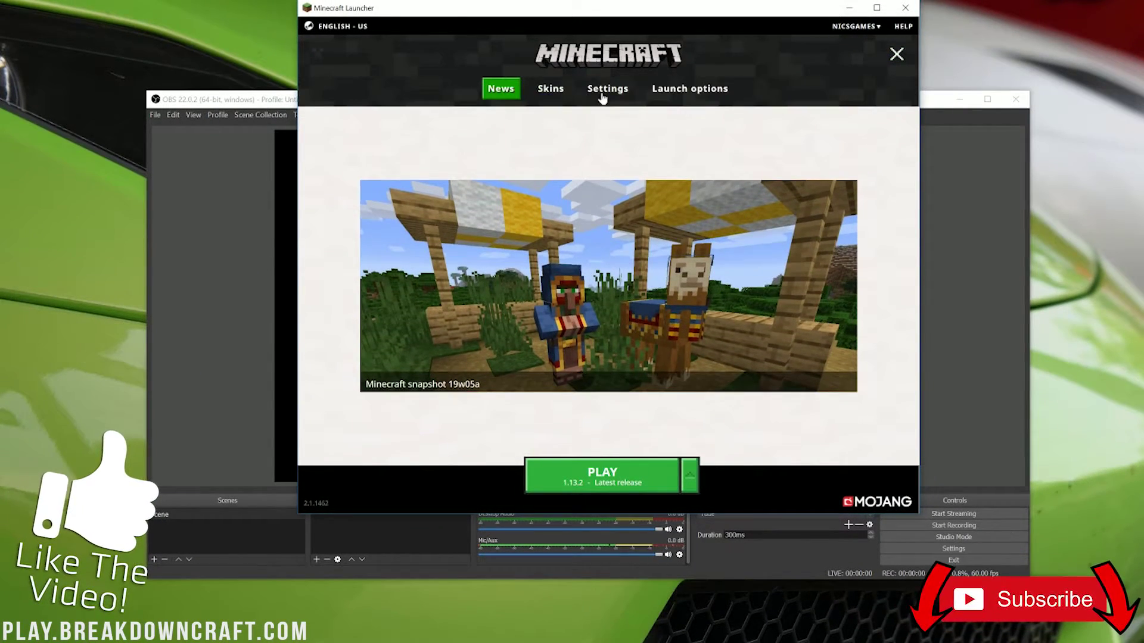
pyautogui.click(711, 91)
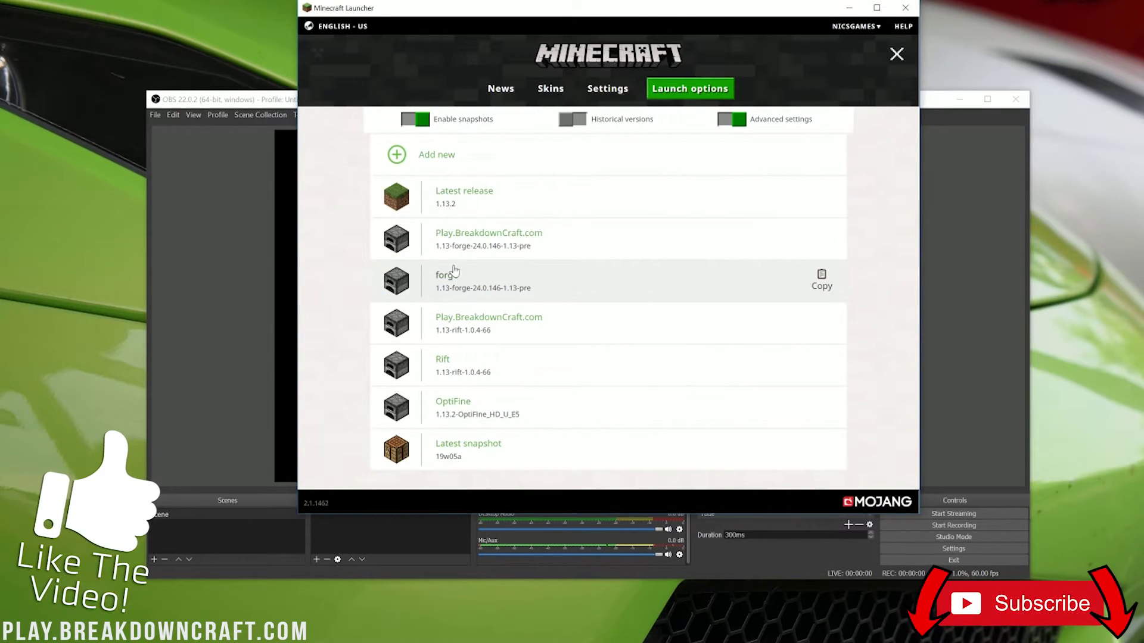
pyautogui.click(432, 214)
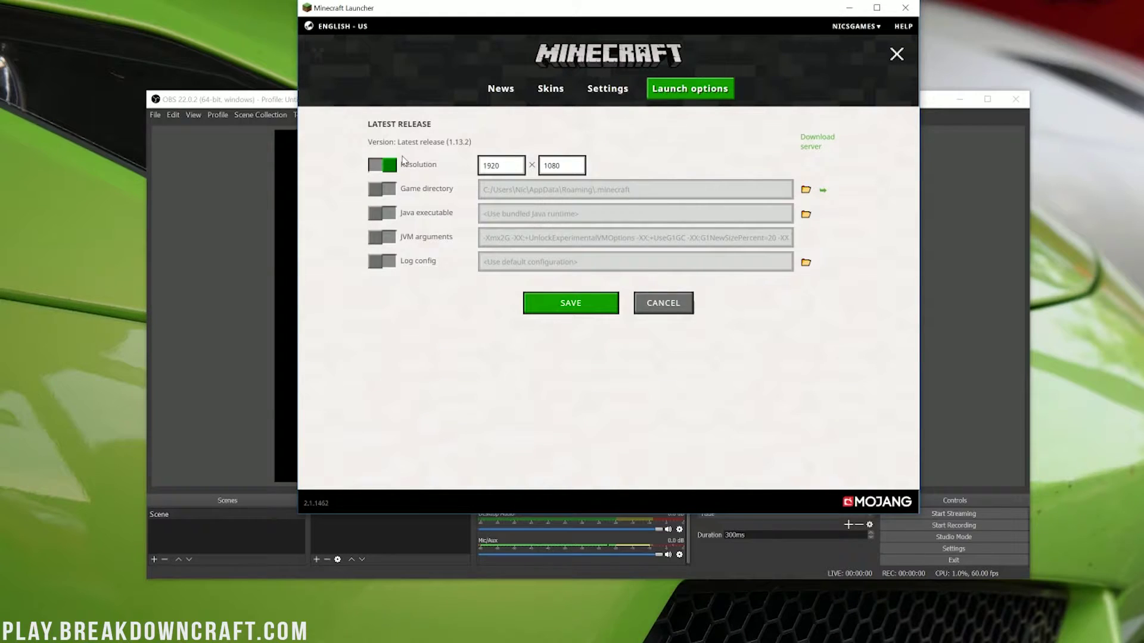
pyautogui.click(387, 167)
pyautogui.click(385, 168)
pyautogui.click(566, 304)
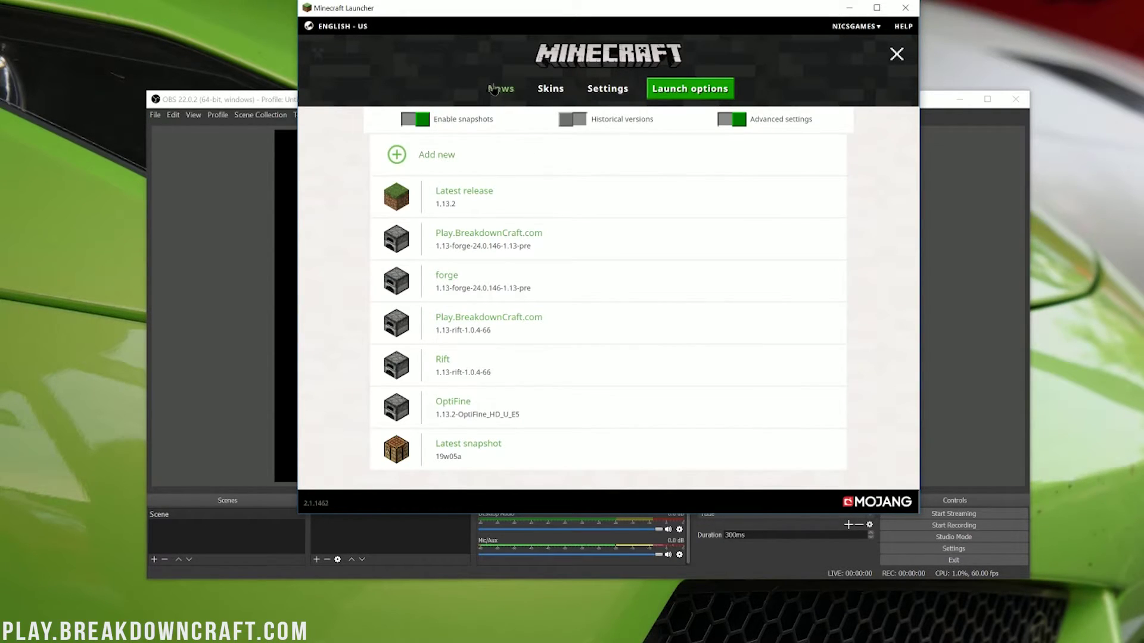
# Play the Latest release (Minecraft 1.13.2) from the News page, then bring OBS forward
pyautogui.click(493, 89)
pyautogui.click(690, 473)
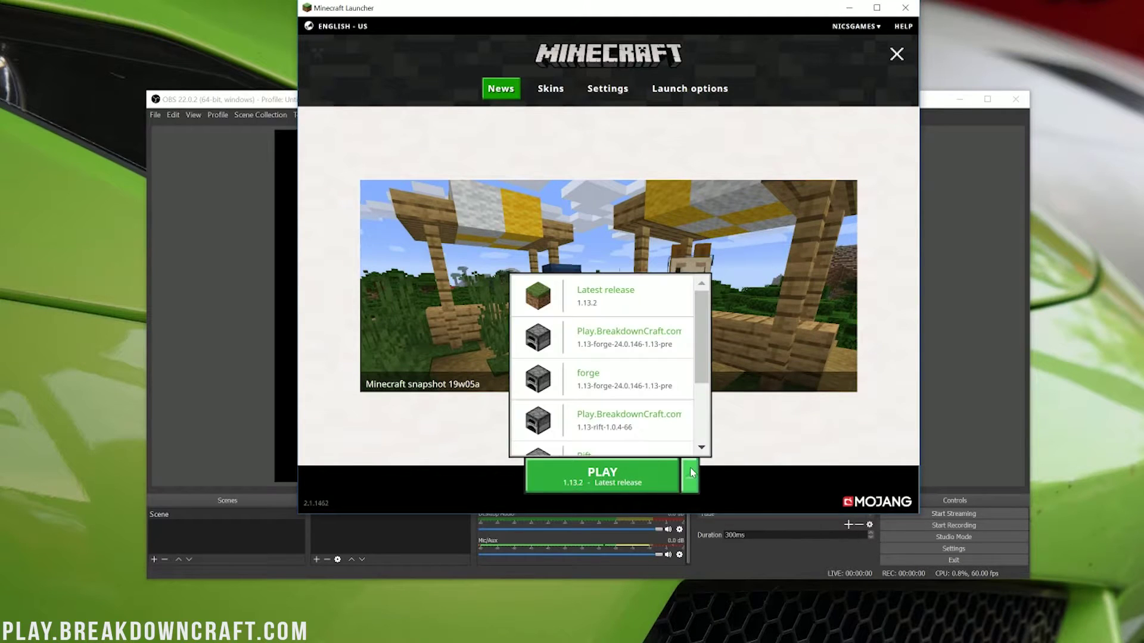
pyautogui.click(584, 307)
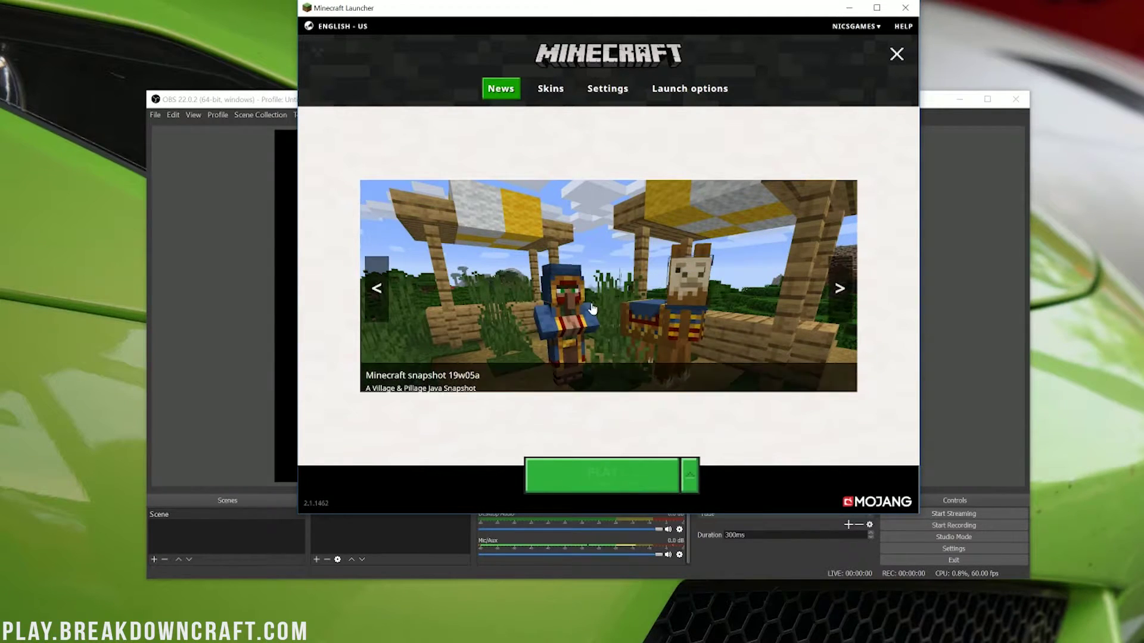
pyautogui.click(615, 481)
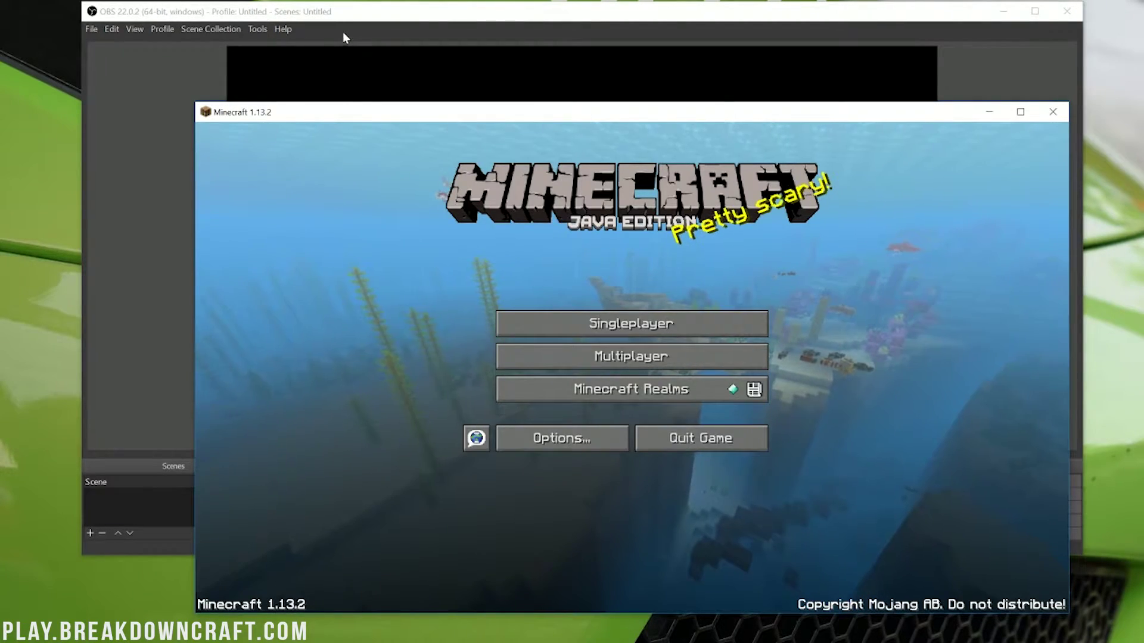
pyautogui.click(332, 18)
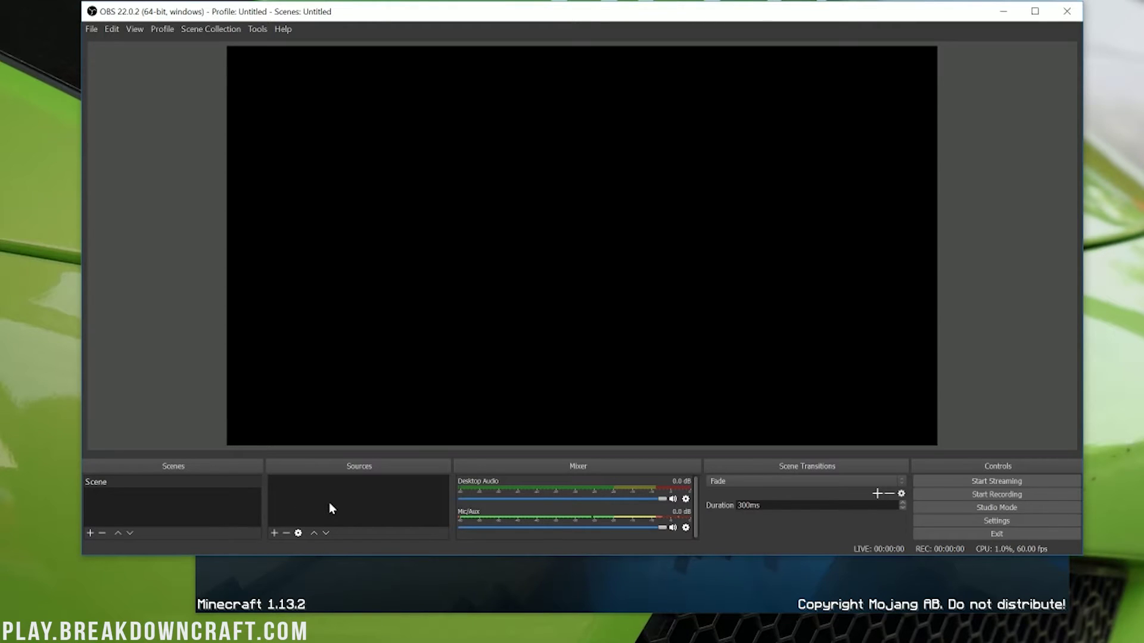
# Add a Game Capture source named 'Minecraft'
pyautogui.click(274, 534)
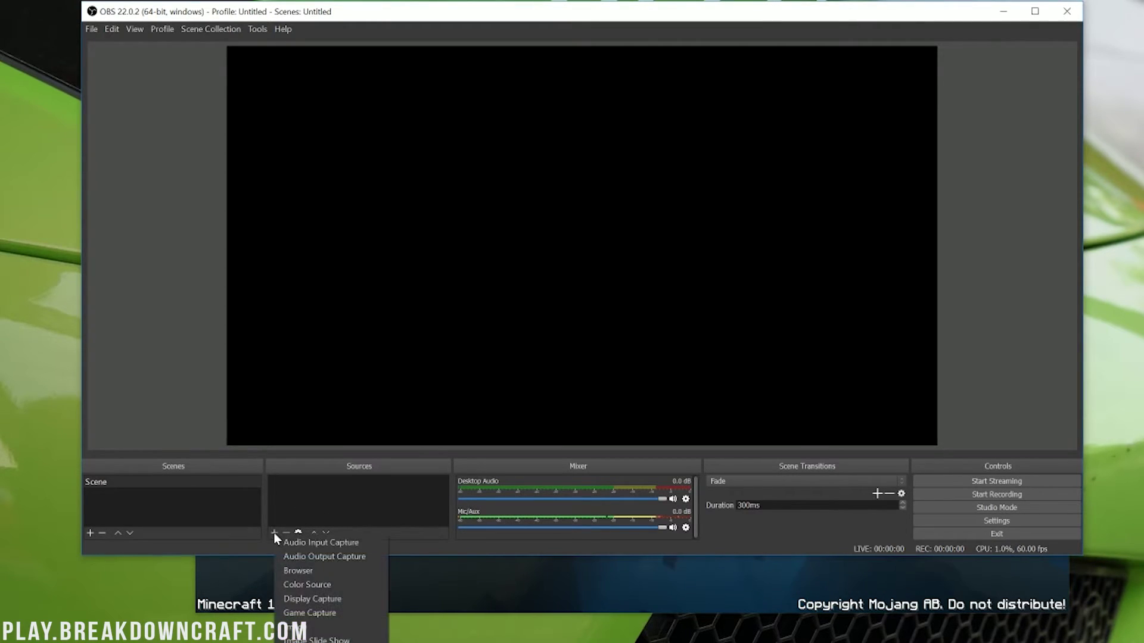
pyautogui.click(327, 611)
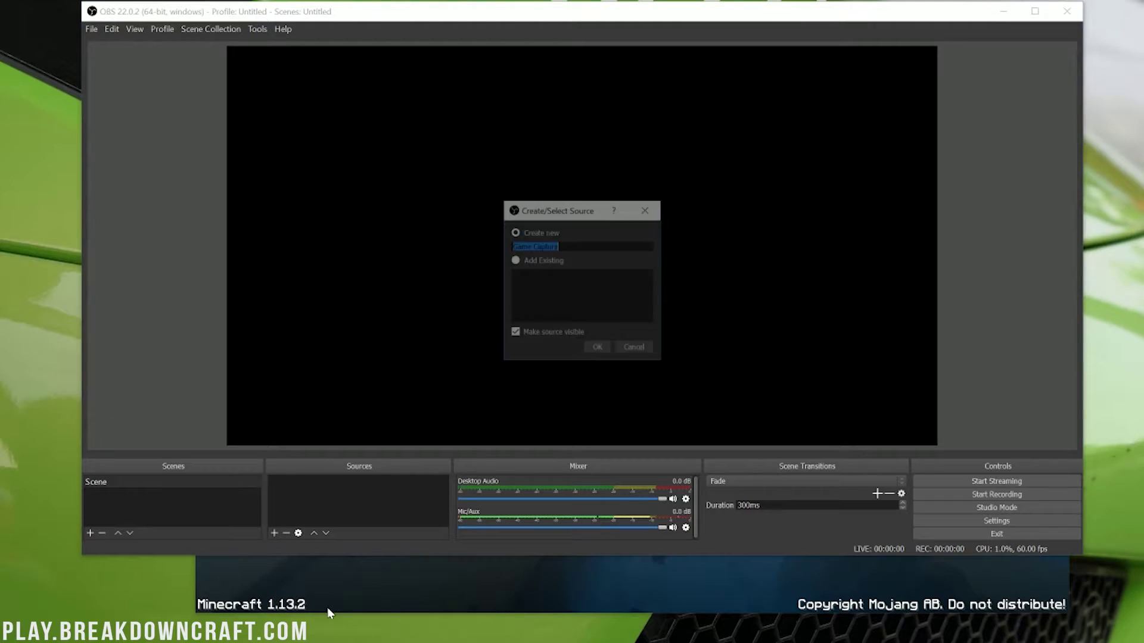
pyautogui.write('Mine')
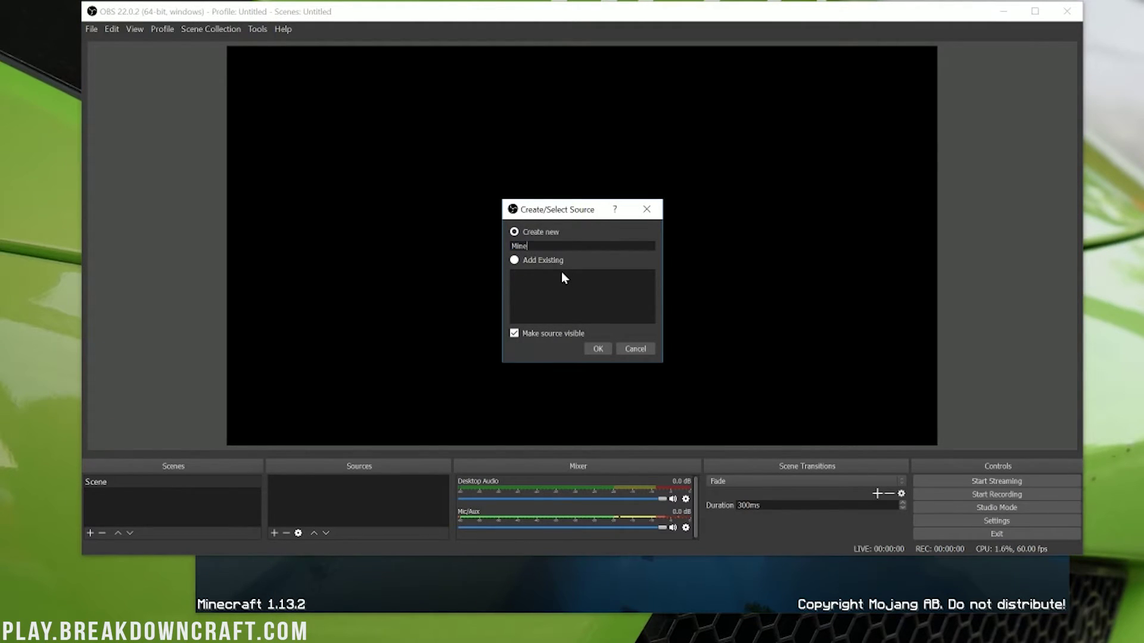
pyautogui.write('craft')
pyautogui.click(604, 350)
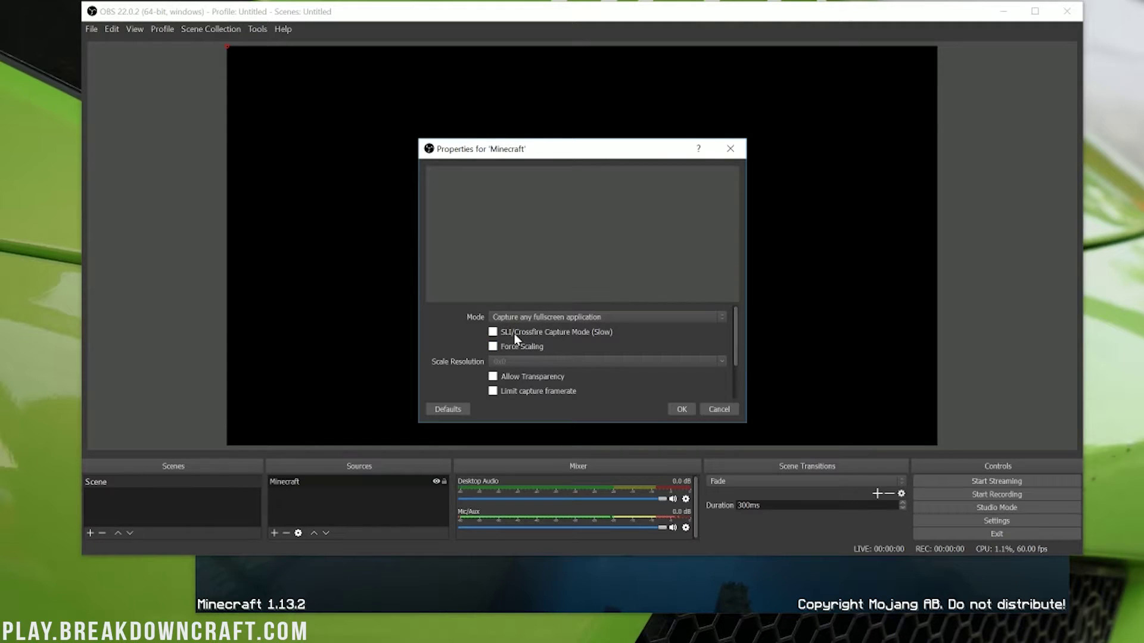
# Set it to capture the specific window [javaw.exe]: Minecraft 1.13.2 and confirm
pyautogui.click(523, 318)
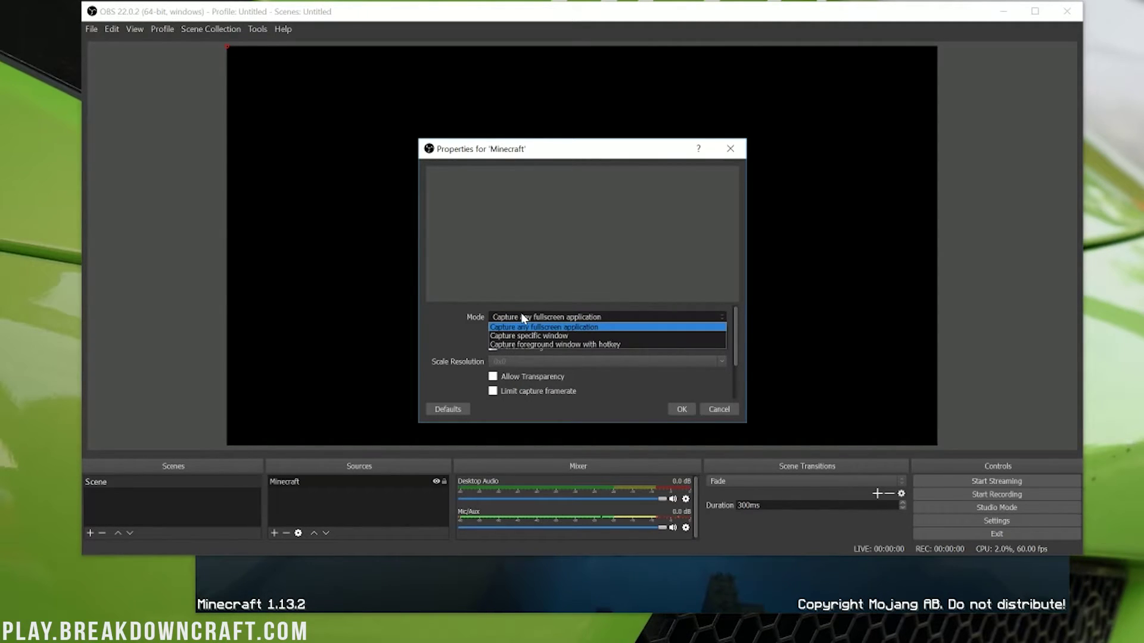
pyautogui.click(827, 569)
pyautogui.click(673, 63)
pyautogui.click(555, 320)
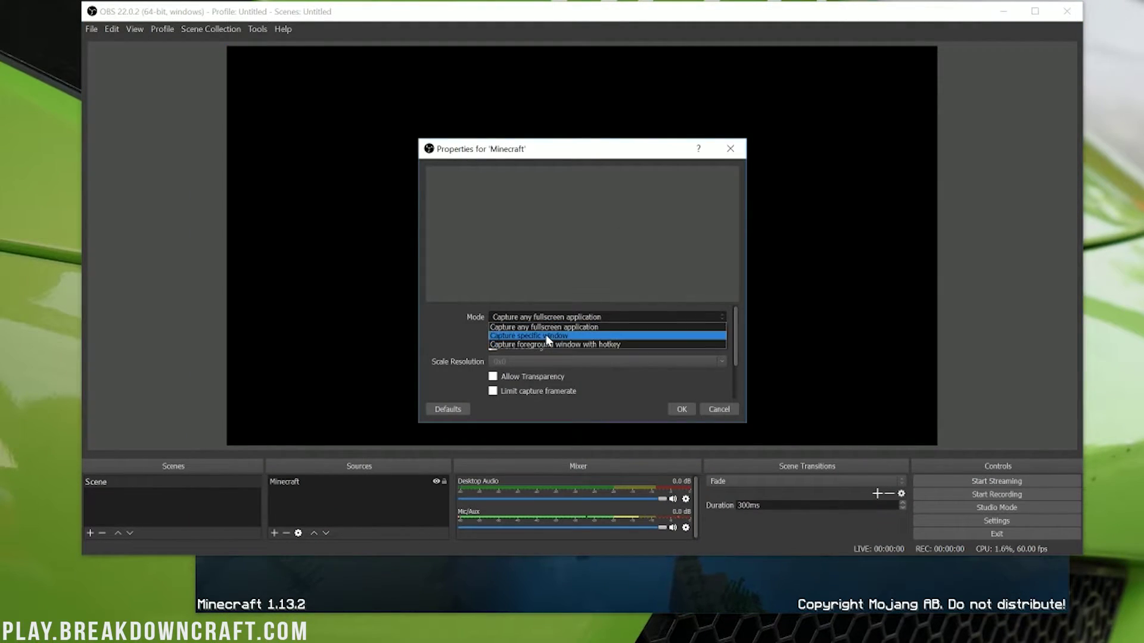
pyautogui.click(546, 335)
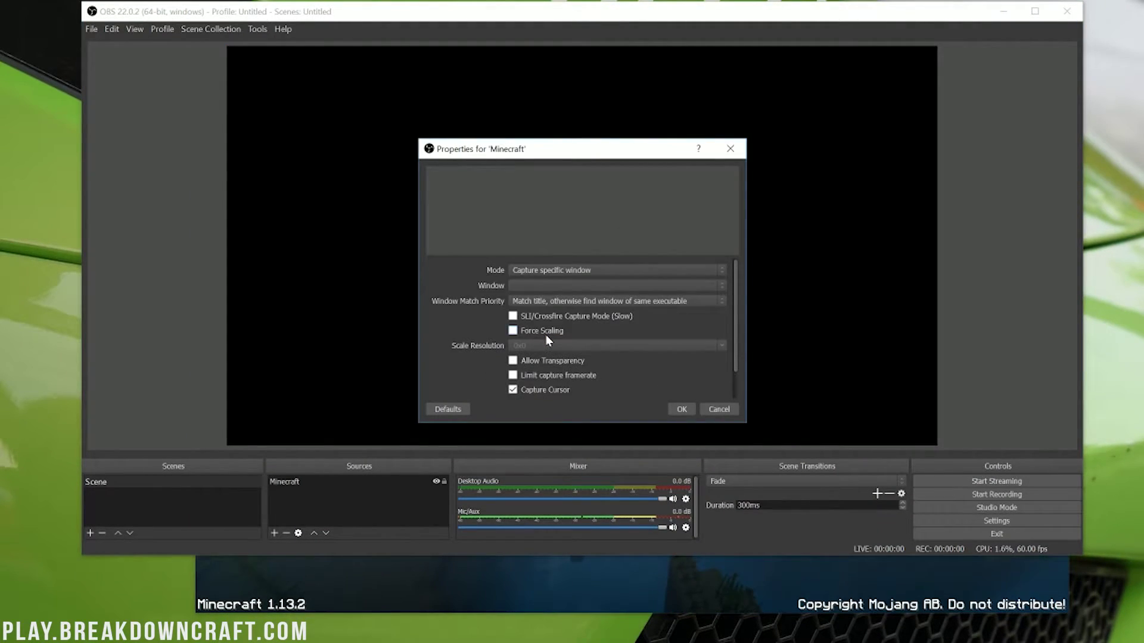
pyautogui.click(520, 287)
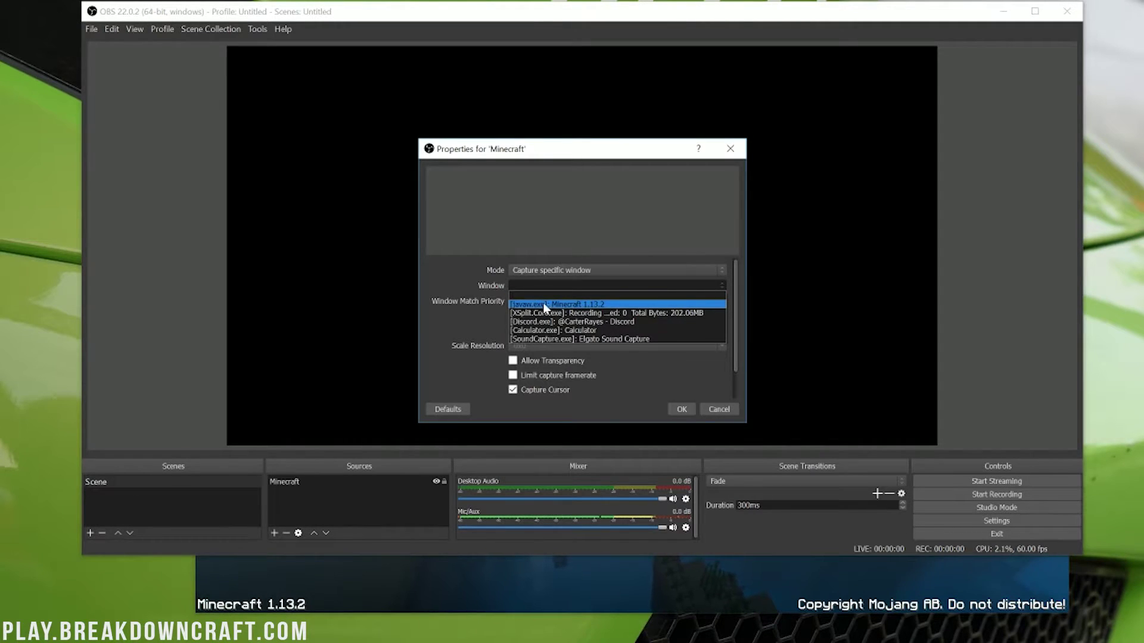
pyautogui.click(542, 304)
pyautogui.click(565, 291)
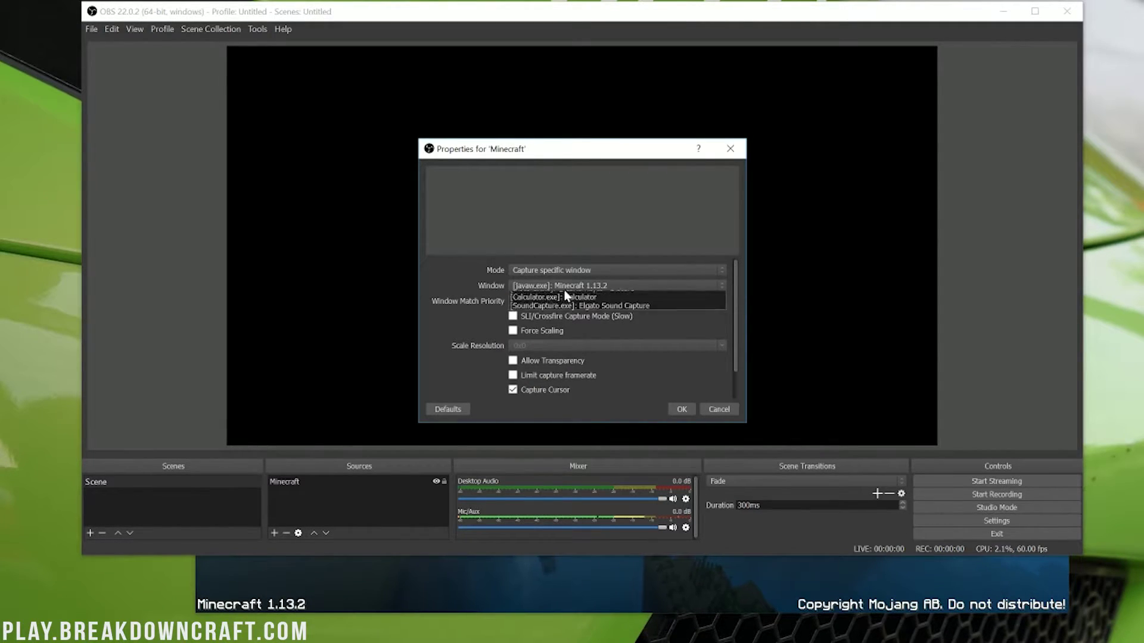
pyautogui.click(560, 307)
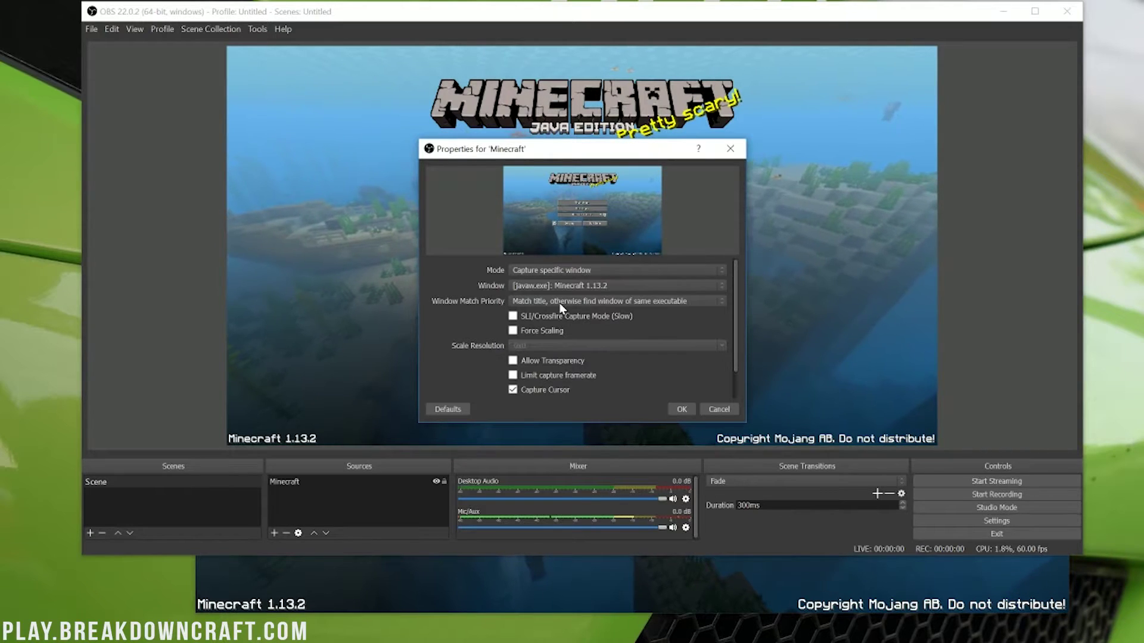
pyautogui.click(682, 409)
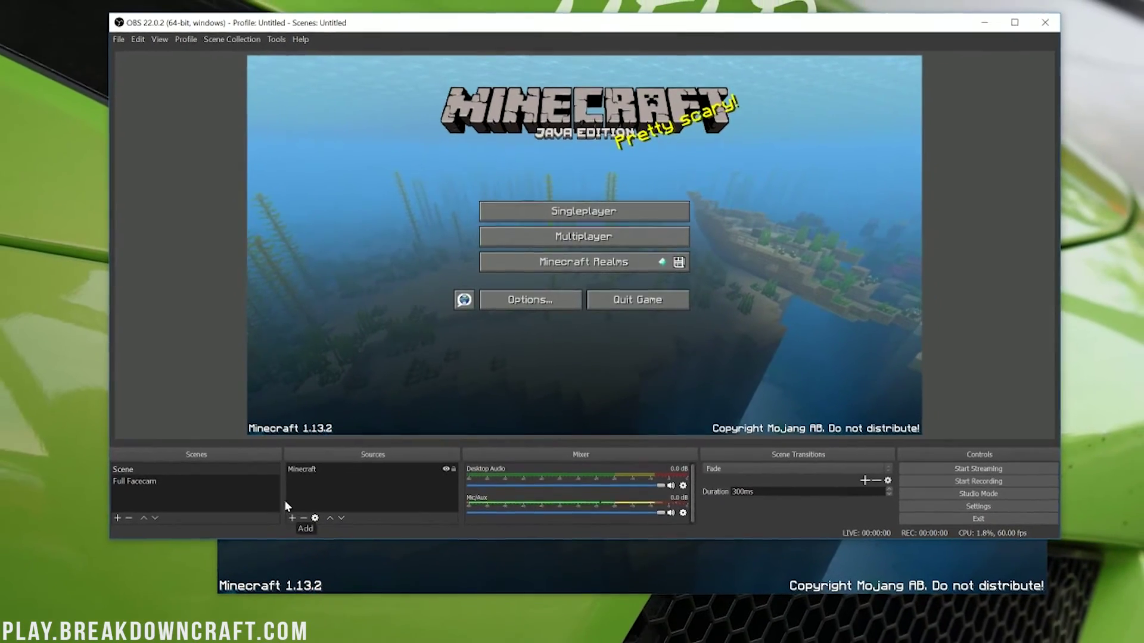
# Add a Video Capture Device source using the Logitech HD Pro Webcam C920
pyautogui.click(292, 518)
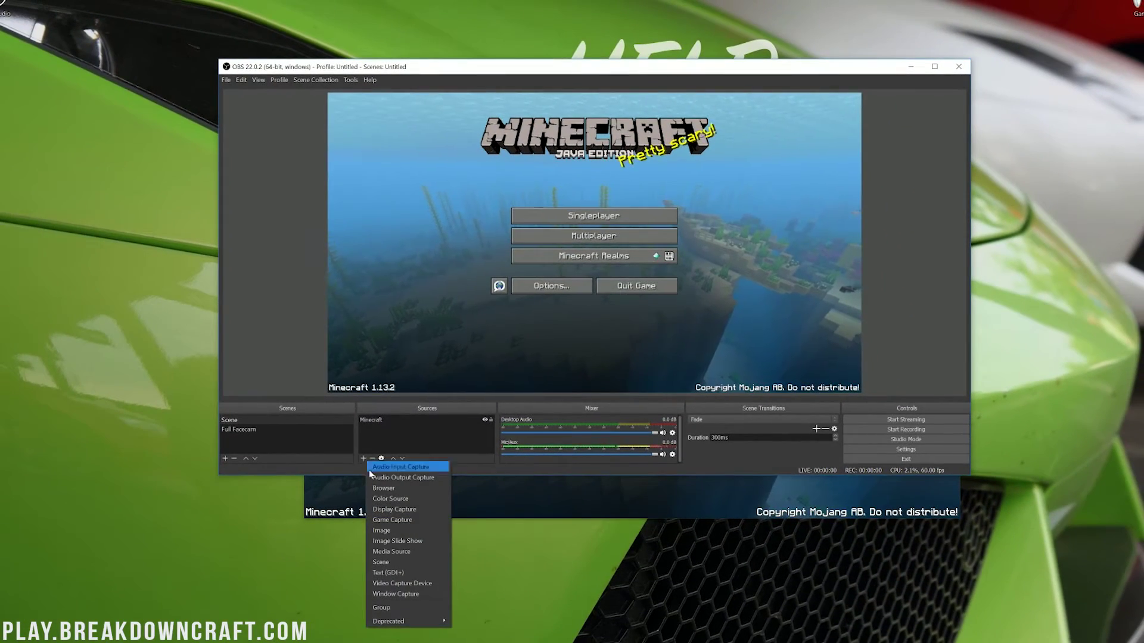
pyautogui.click(398, 583)
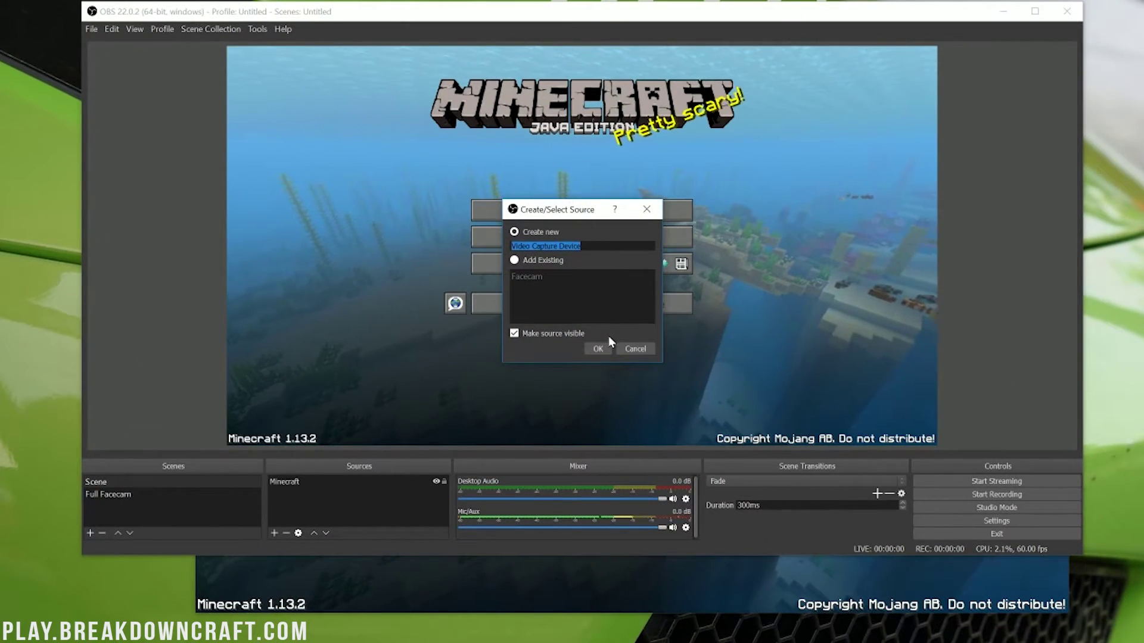
pyautogui.click(607, 350)
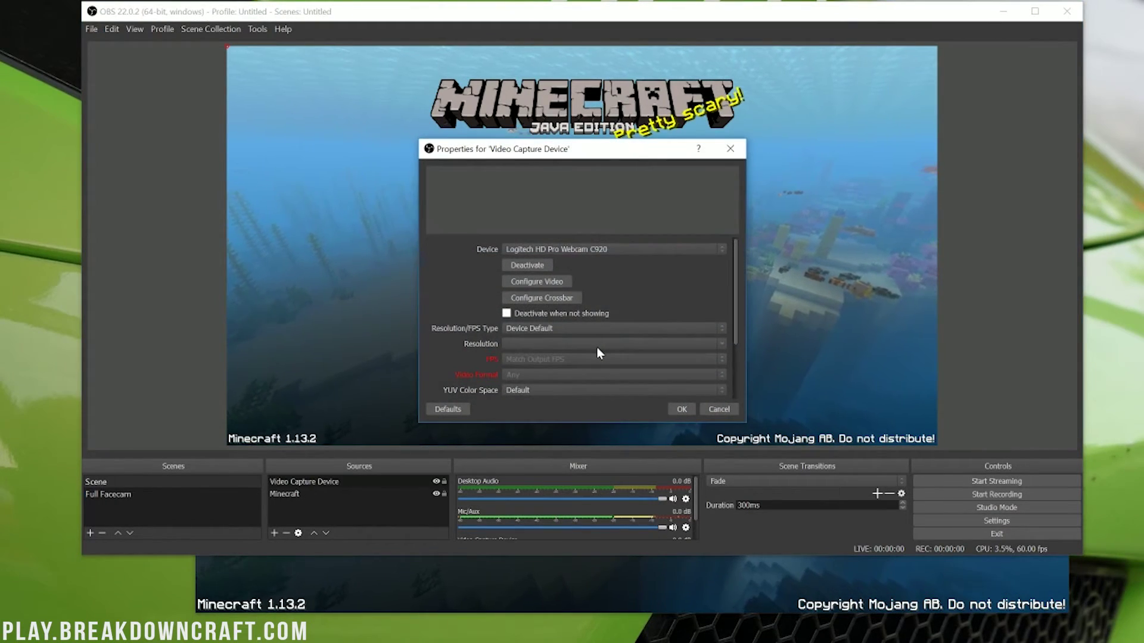
pyautogui.click(570, 251)
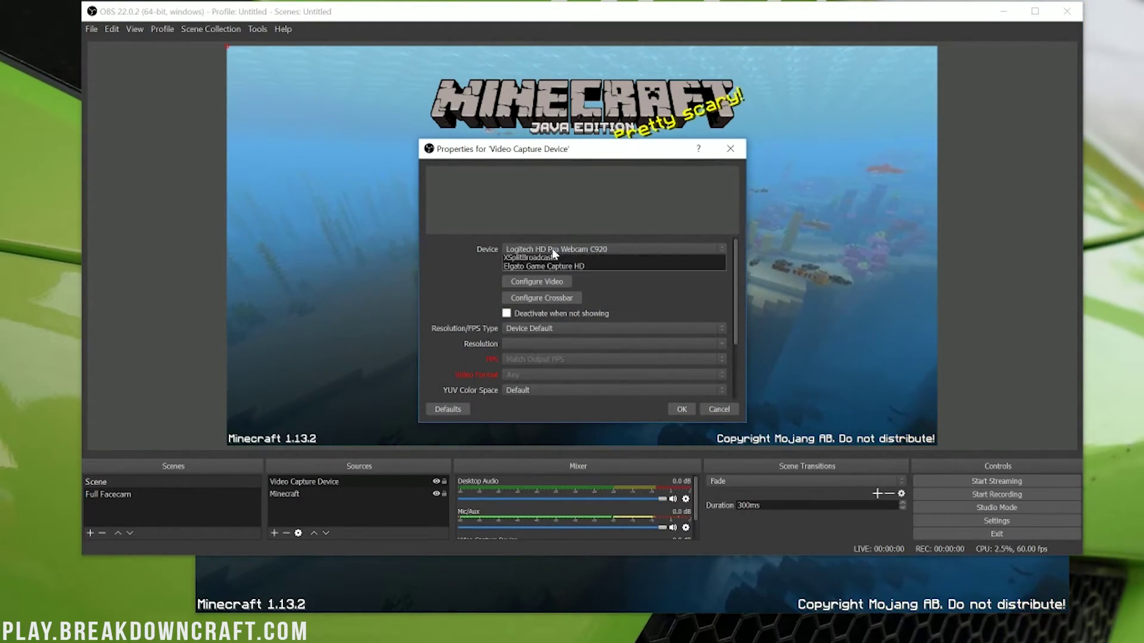
pyautogui.click(447, 259)
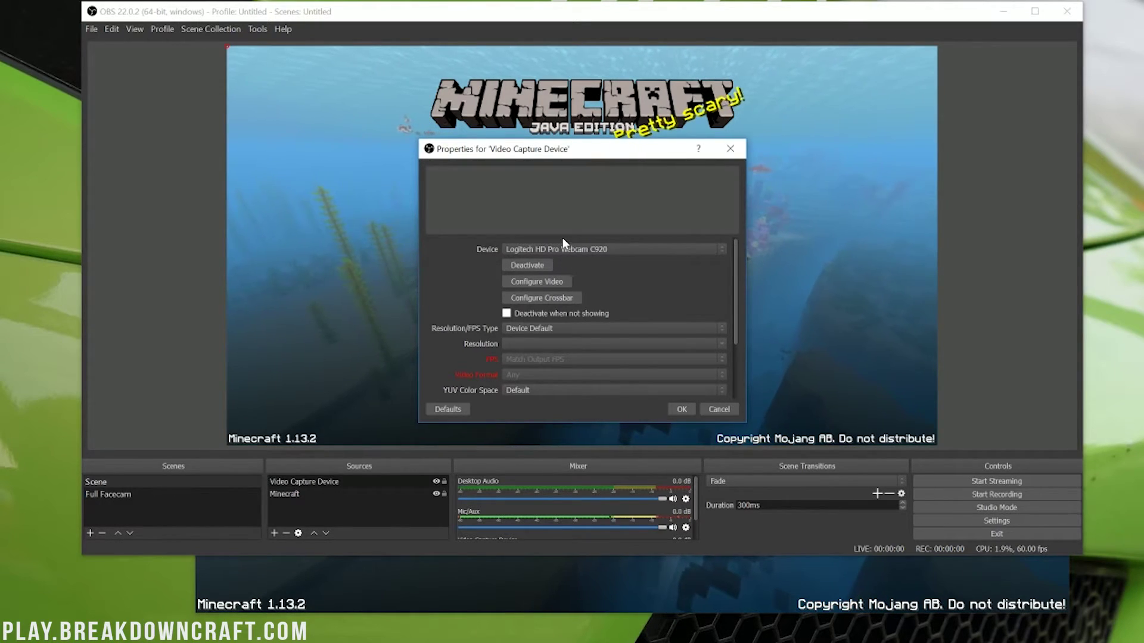
# Try a Custom 1920x1080 webcam resolution, then close the properties discarding changes
pyautogui.click(531, 329)
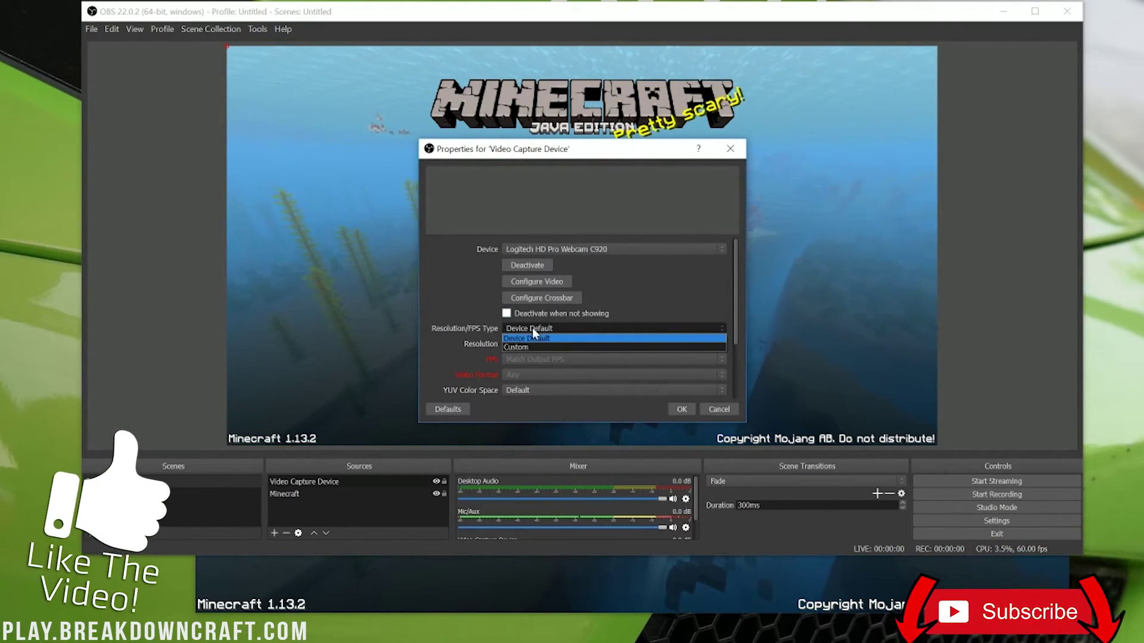
pyautogui.click(533, 349)
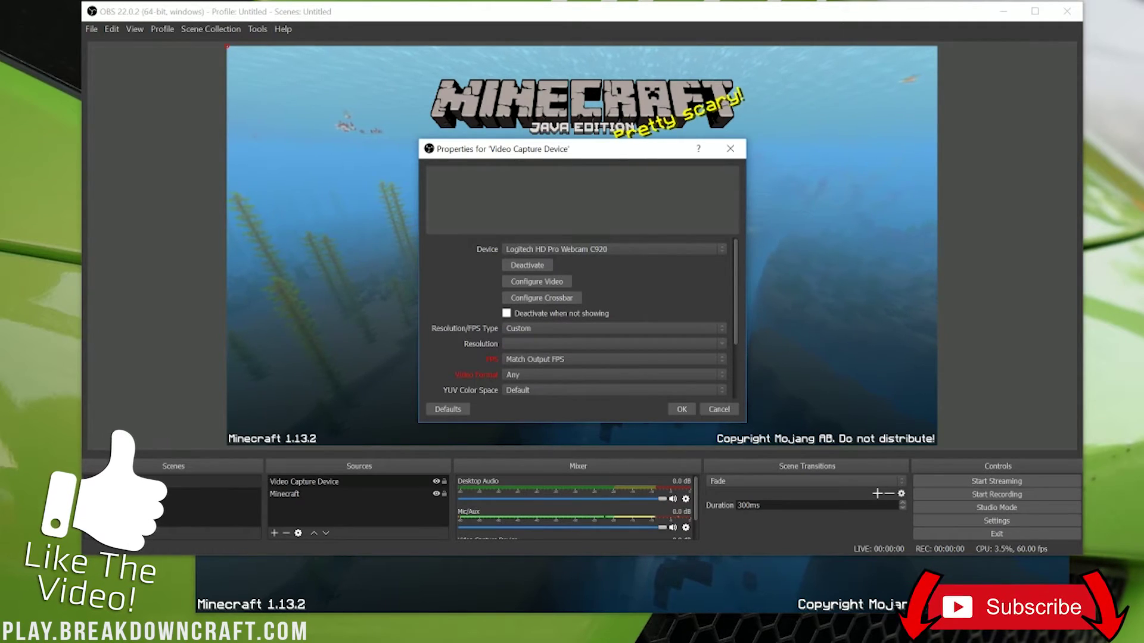
pyautogui.click(722, 344)
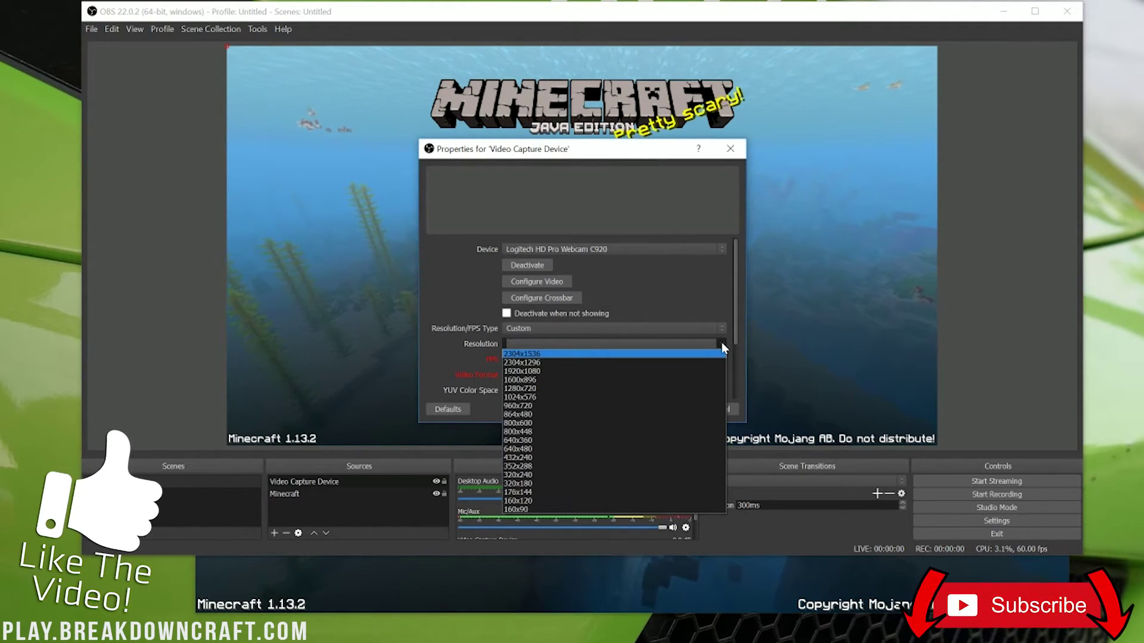
pyautogui.click(706, 371)
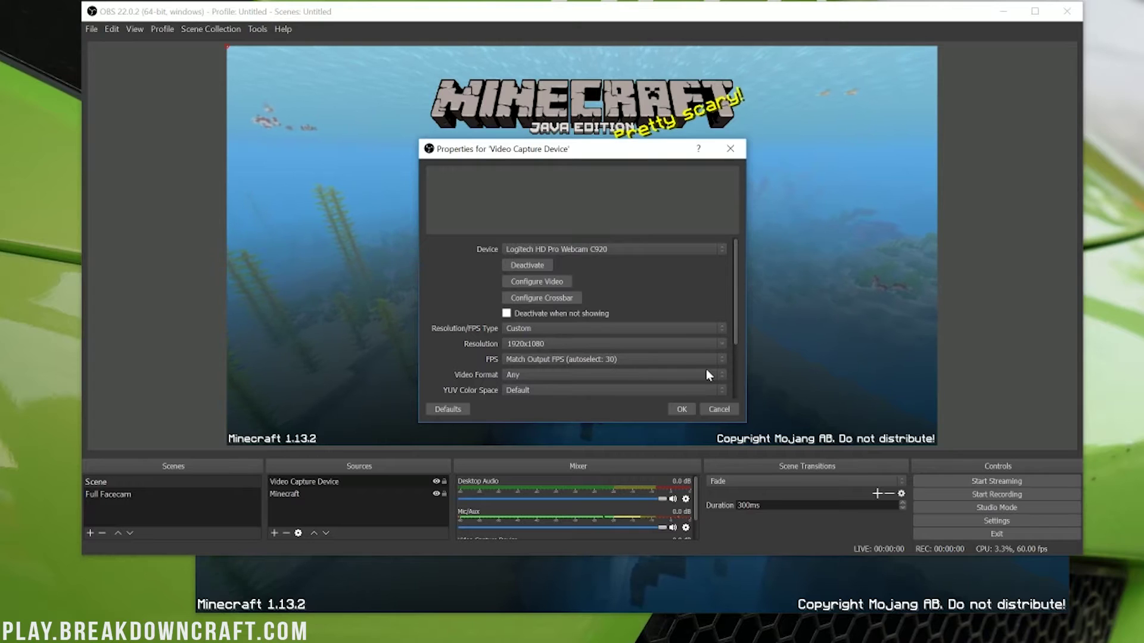
pyautogui.click(709, 408)
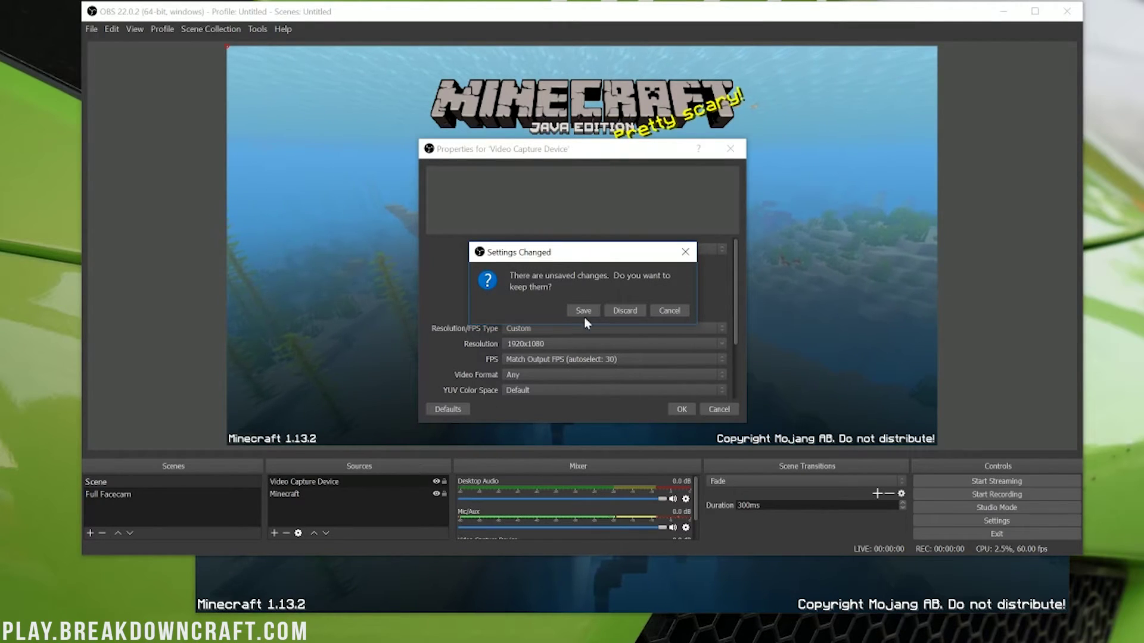
pyautogui.click(618, 309)
# Remove the Video Capture Device source from the scene
pyautogui.click(375, 481)
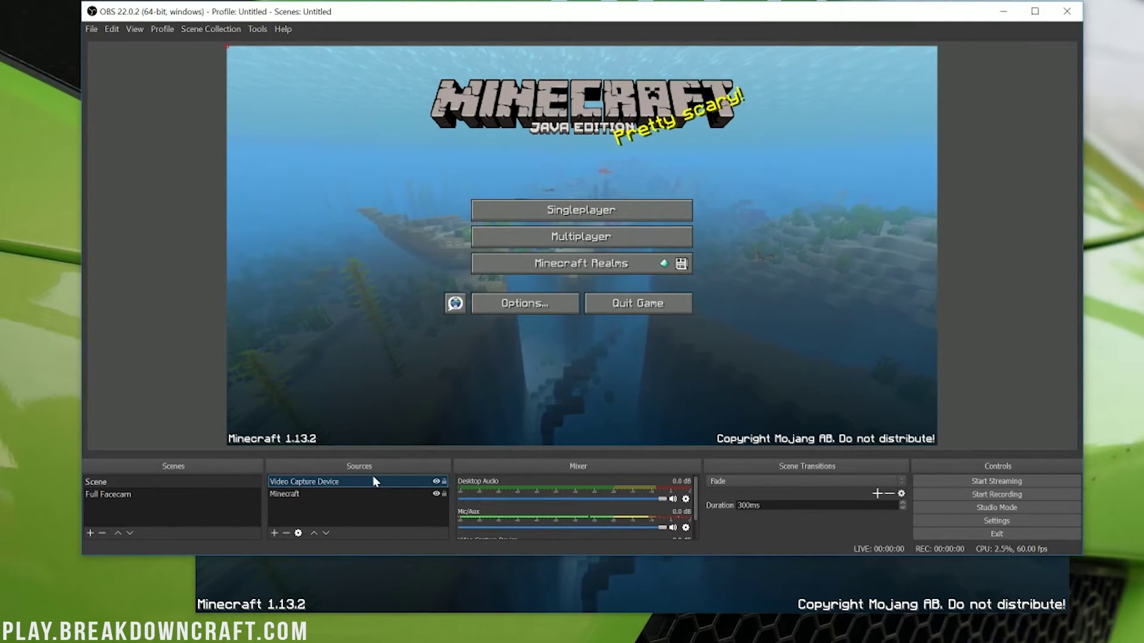
pyautogui.click(286, 533)
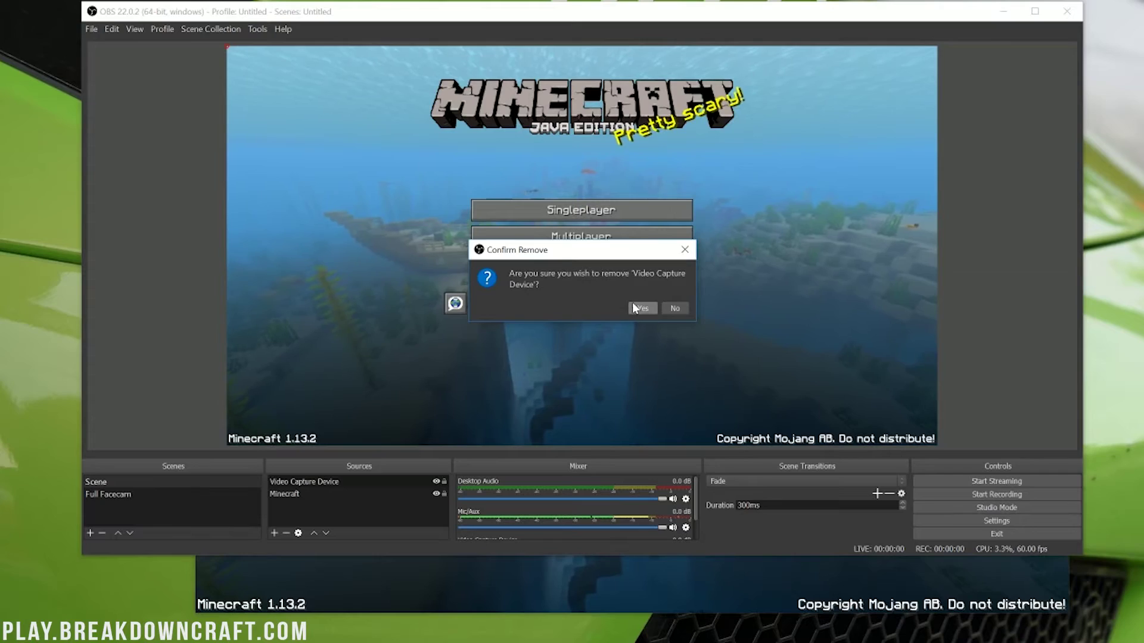
pyautogui.press('Return')
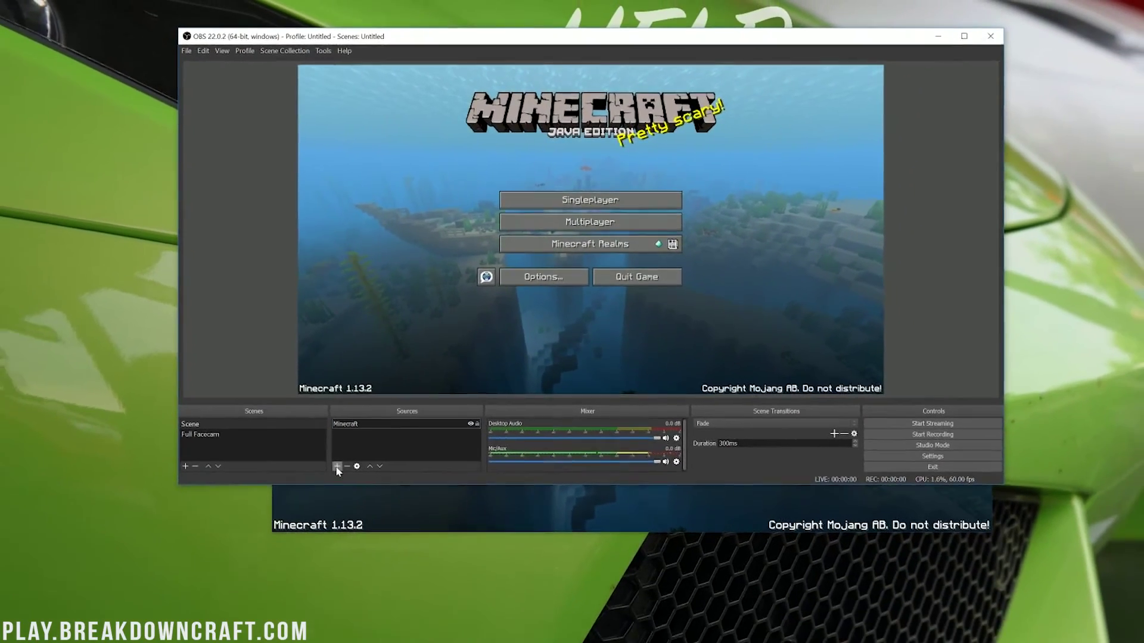
# Add the existing Facecam source back to the scene as a video capture device
pyautogui.click(274, 533)
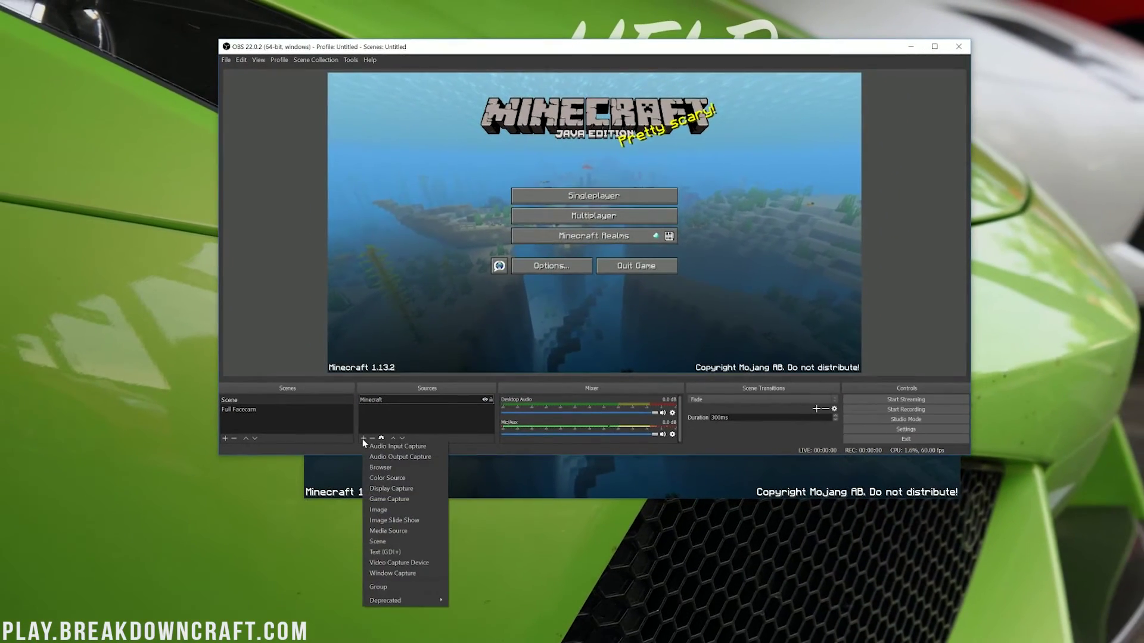
pyautogui.click(407, 564)
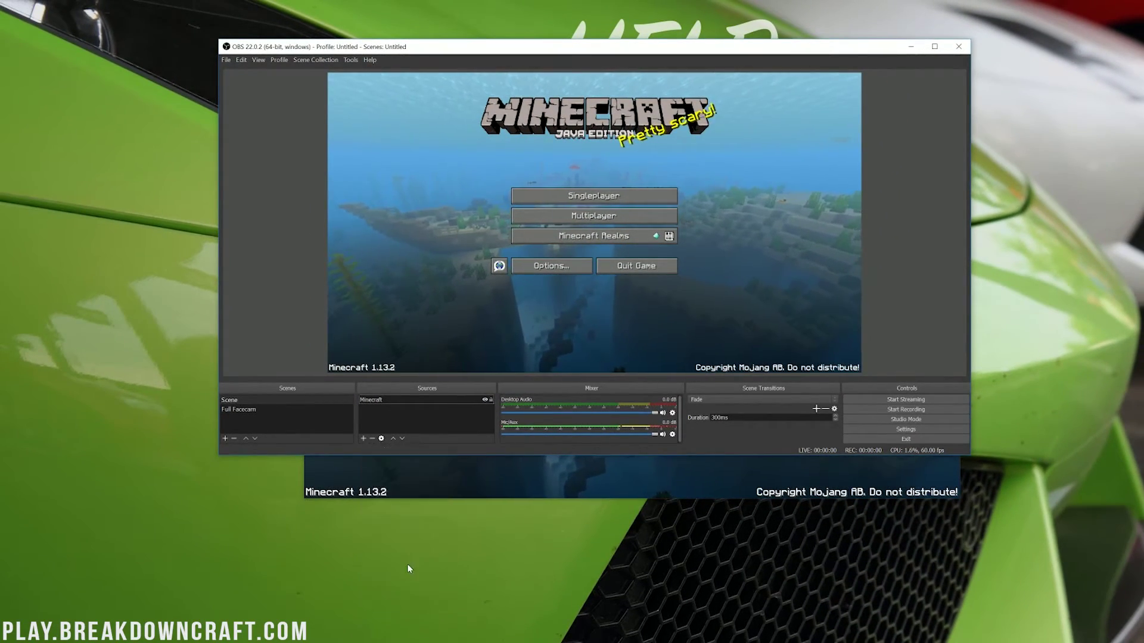
pyautogui.click(539, 261)
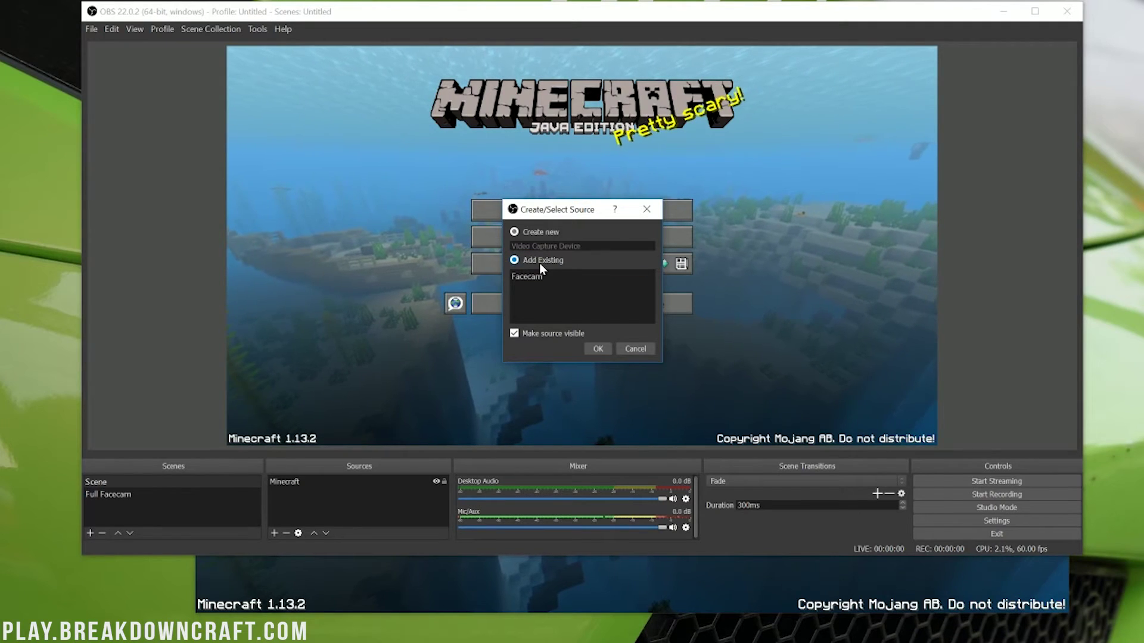
pyautogui.click(537, 276)
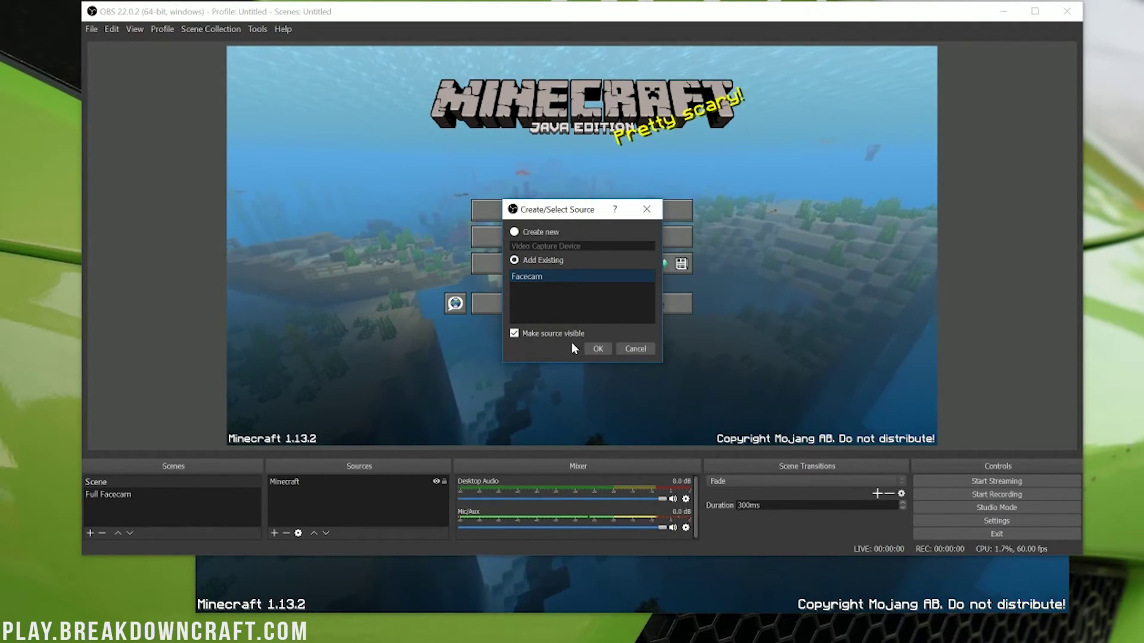
pyautogui.click(589, 352)
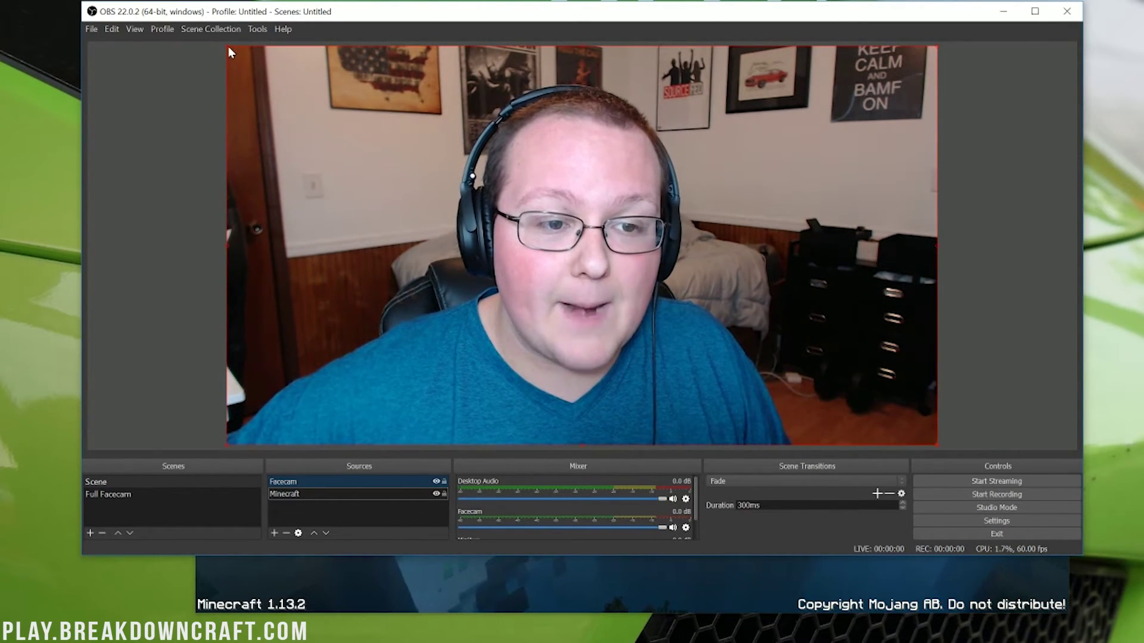
# Resize the Facecam into a small bottom-right box over the Minecraft capture
pyautogui.moveTo(227, 46); pyautogui.dragTo(927, 440)
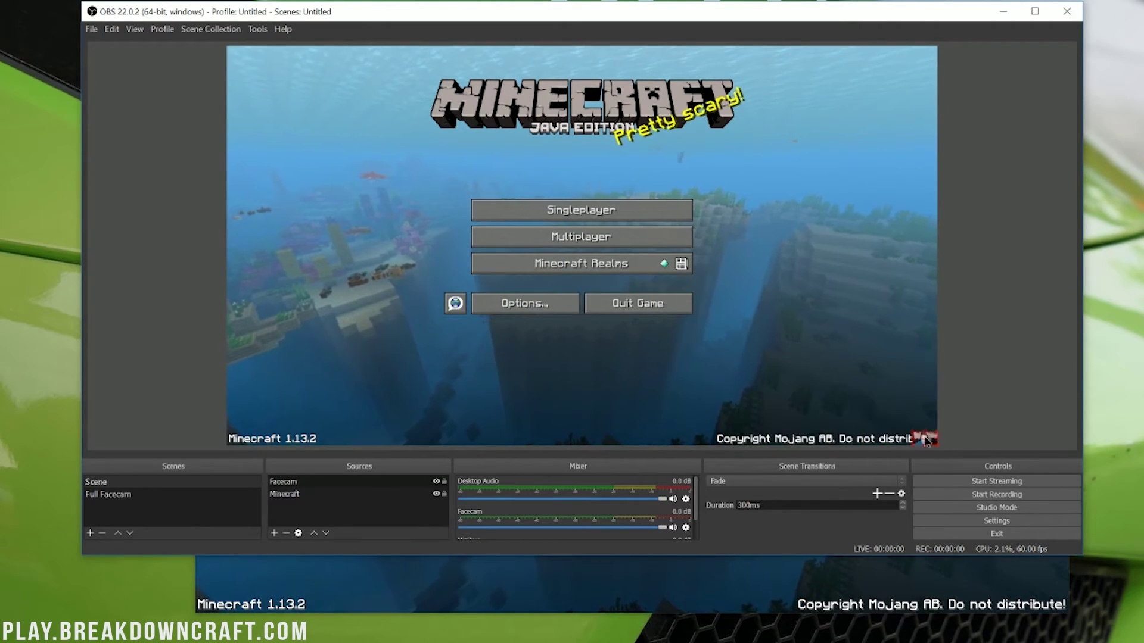
pyautogui.moveTo(773, 392); pyautogui.dragTo(716, 362)
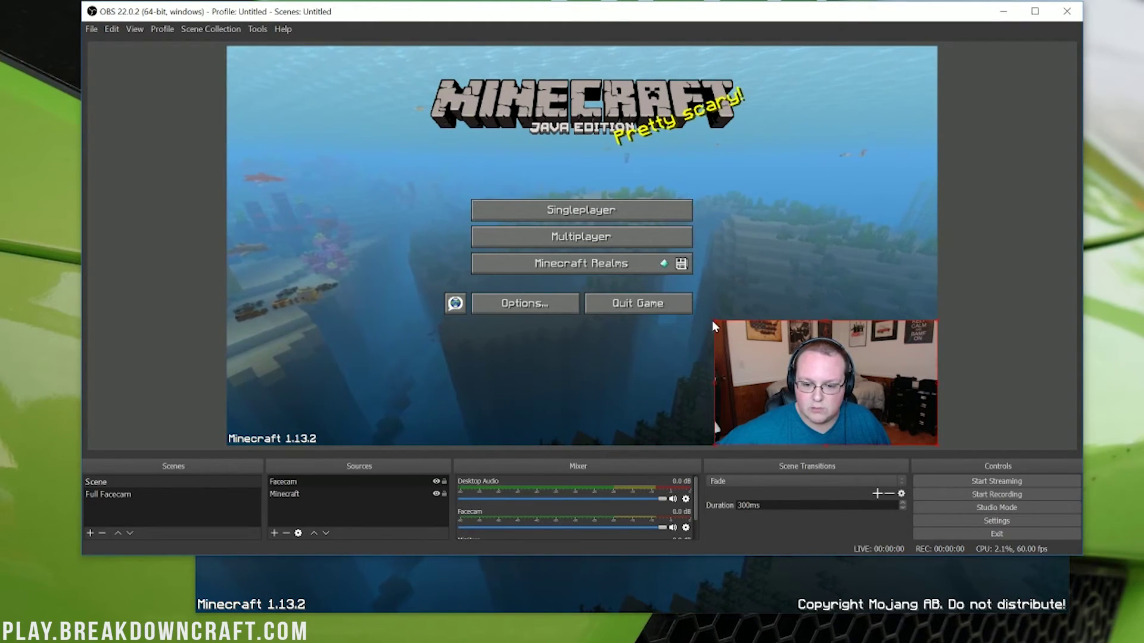
pyautogui.moveTo(717, 324); pyautogui.dragTo(742, 351)
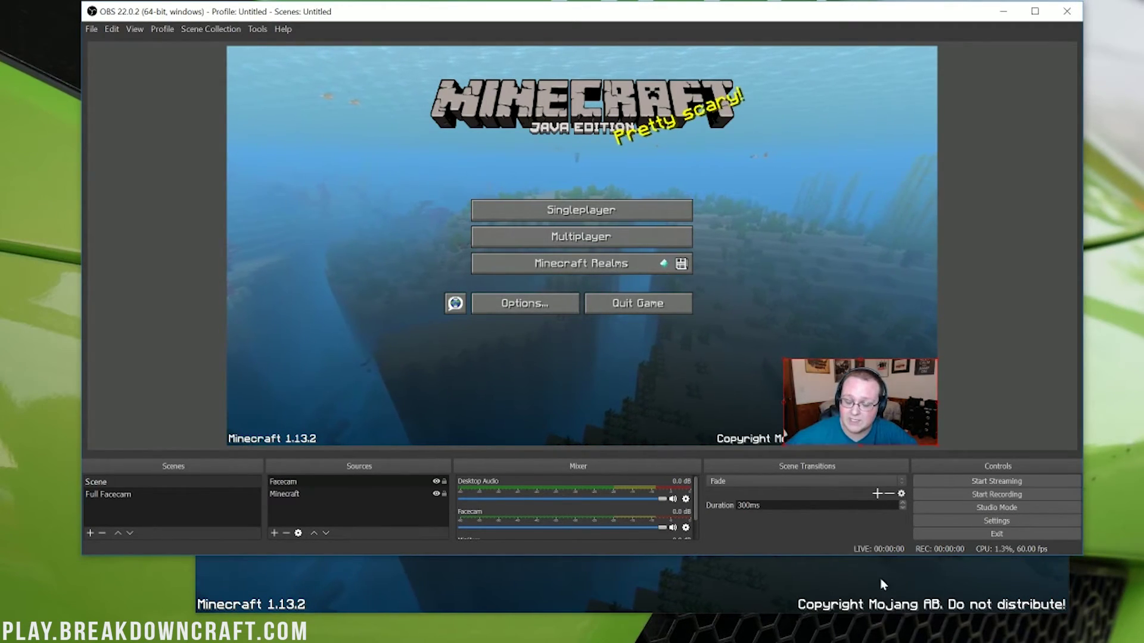
# Start recording and join the Play.BreakdownCraft.com server from Minecraft's Multiplayer list
pyautogui.click(974, 500)
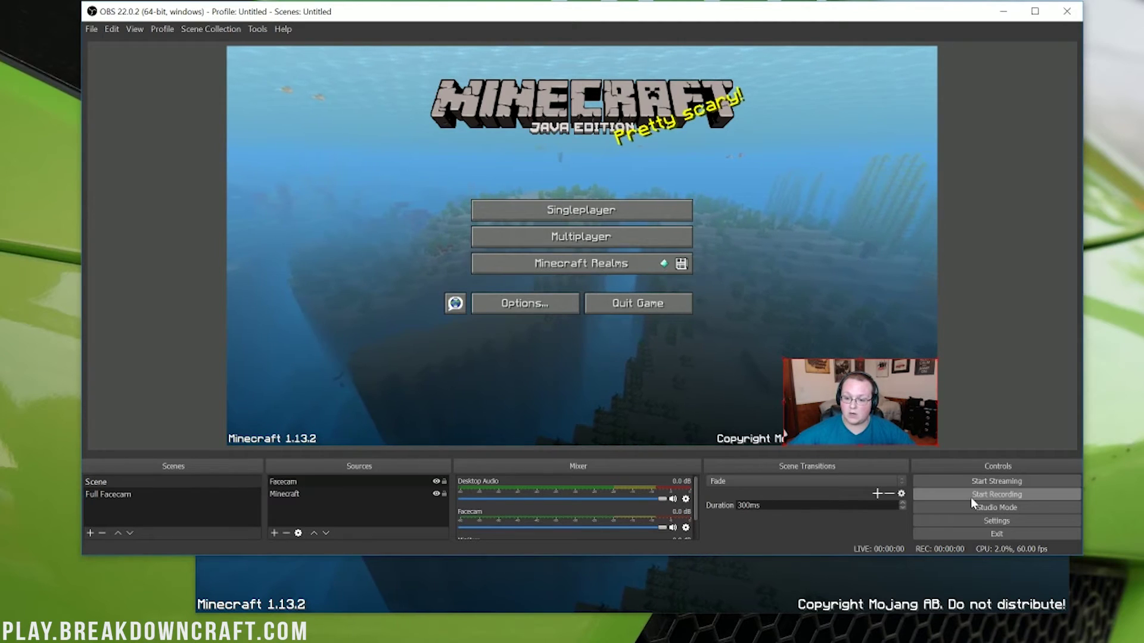
pyautogui.click(882, 581)
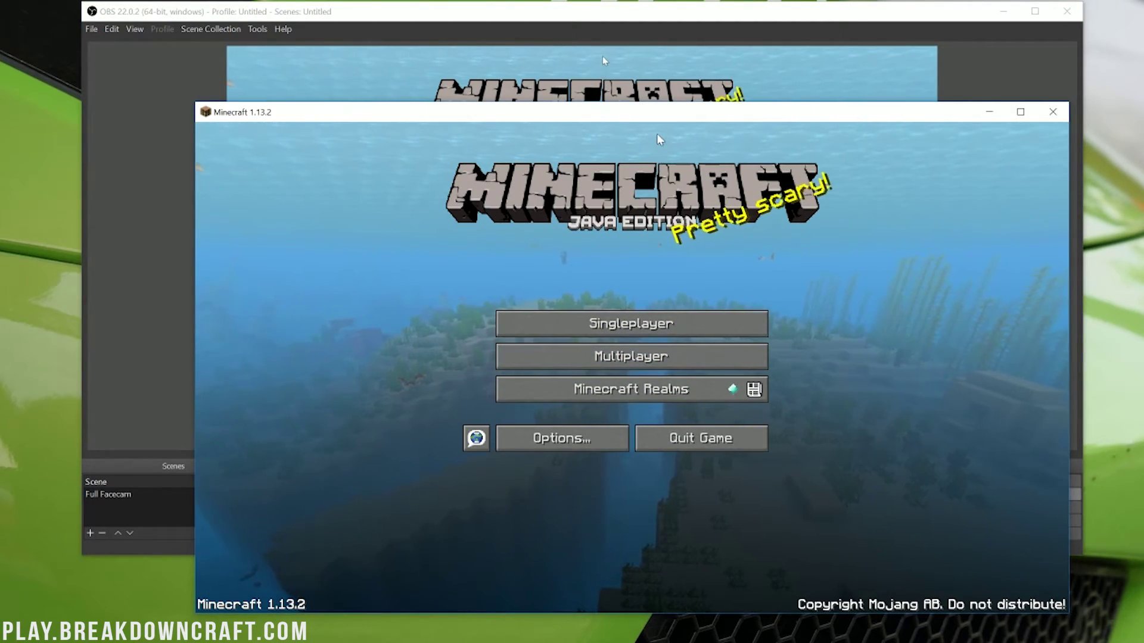
pyautogui.moveTo(658, 116); pyautogui.dragTo(1053, 249)
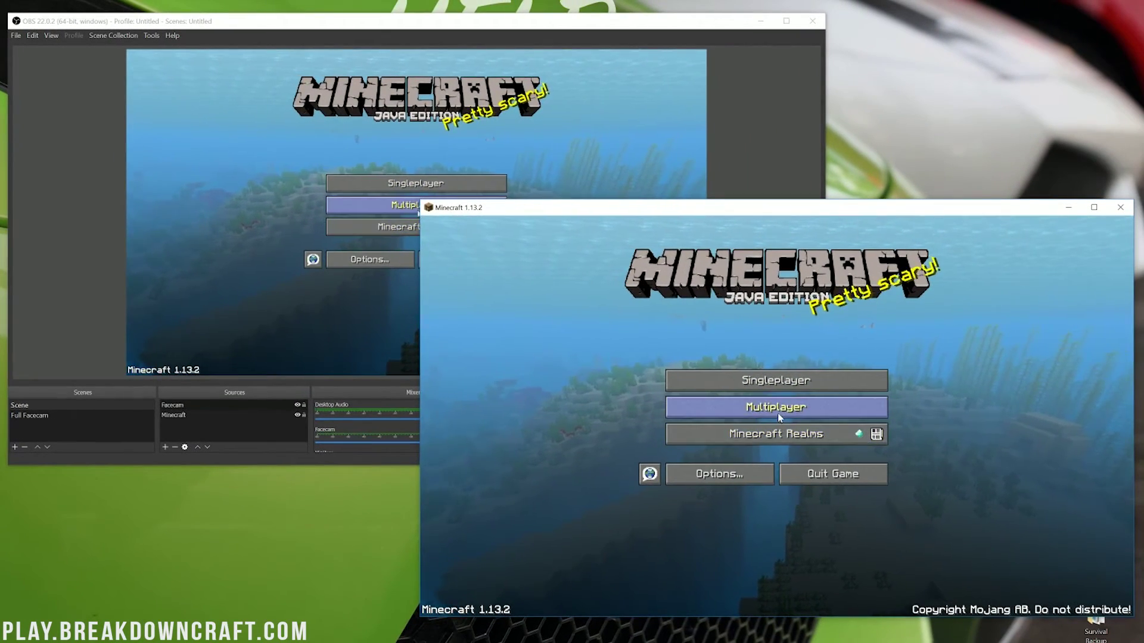
pyautogui.click(907, 448)
pyautogui.click(676, 272)
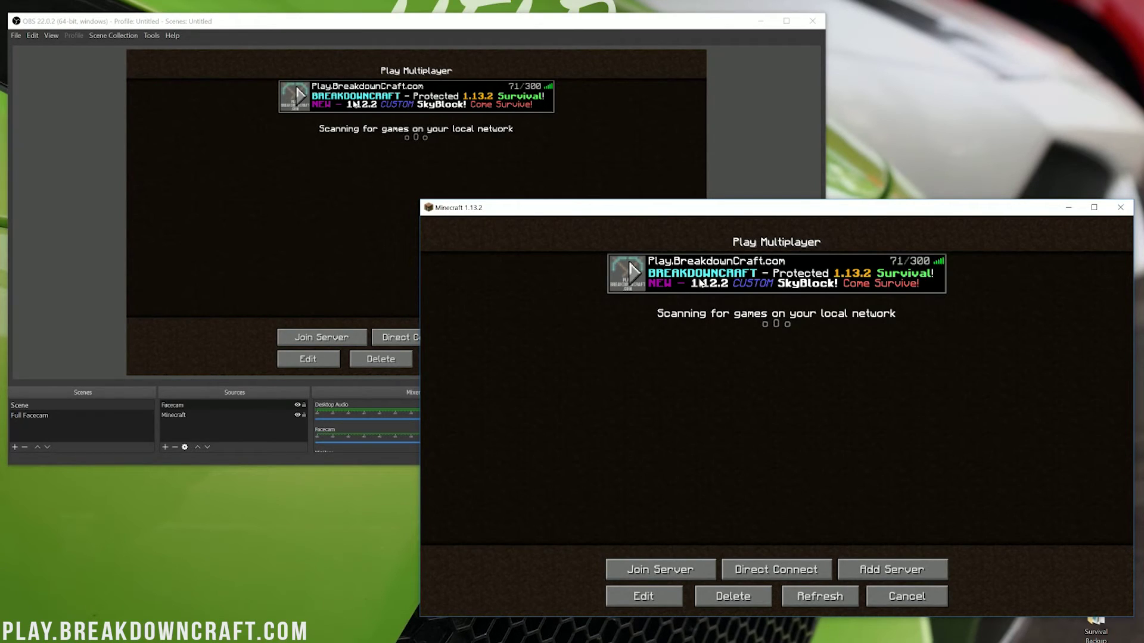
pyautogui.doubleClick(700, 283)
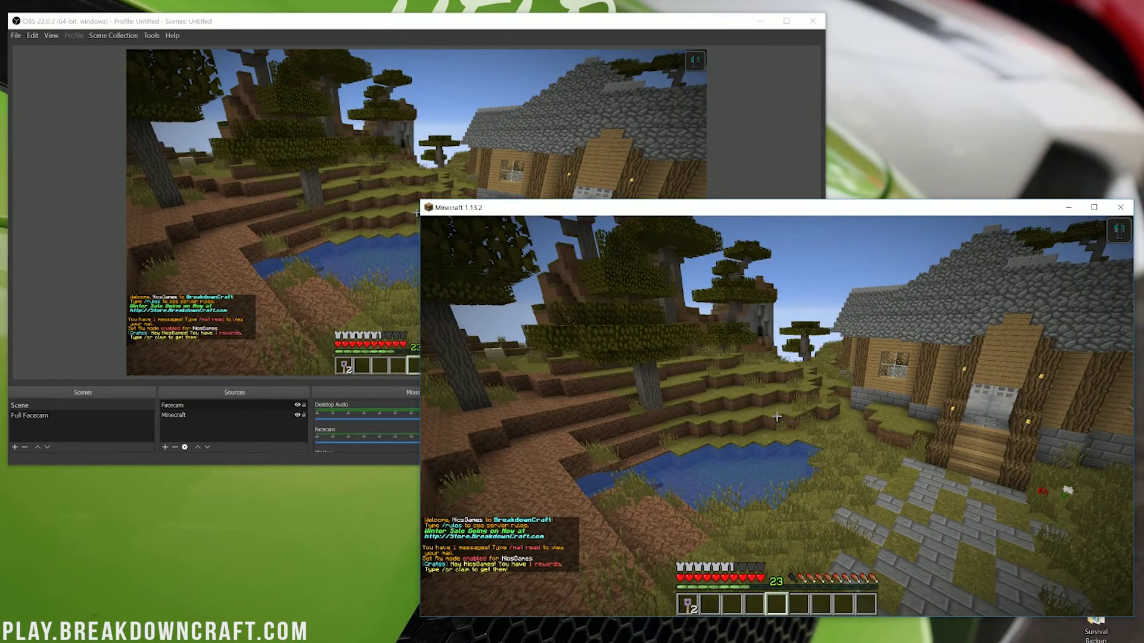
# Run the /spawn command in chat to teleport to the server spawn
pyautogui.press('/')
pyautogui.write('spawn')
pyautogui.press('Tab')
pyautogui.press('Return')
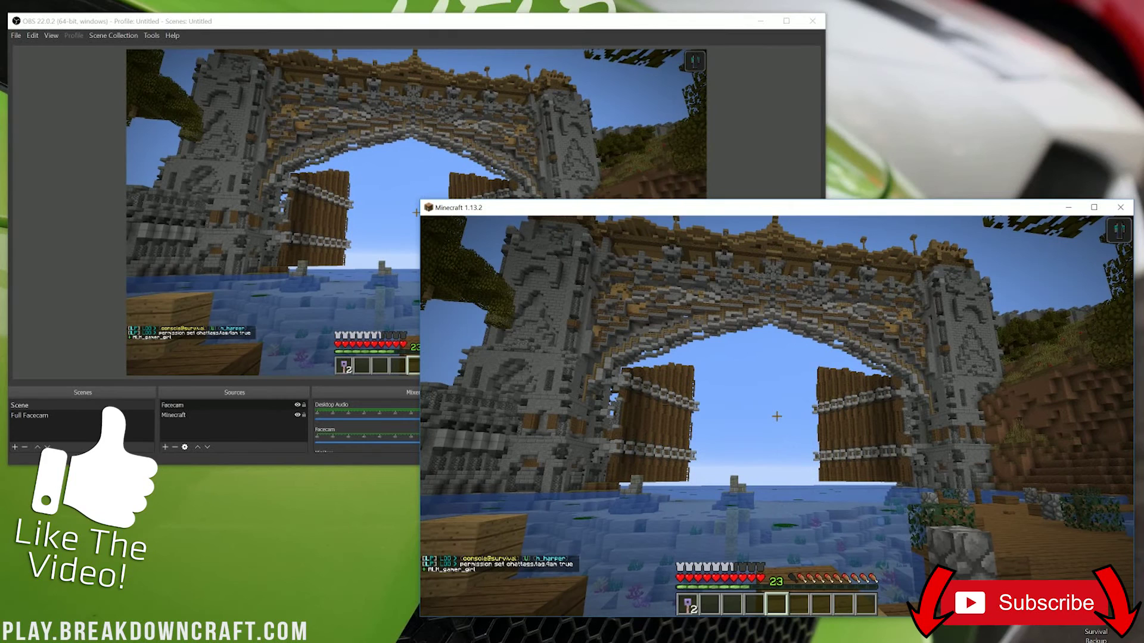
# Stop the OBS recording
pyautogui.press('t')
pyautogui.click(751, 168)
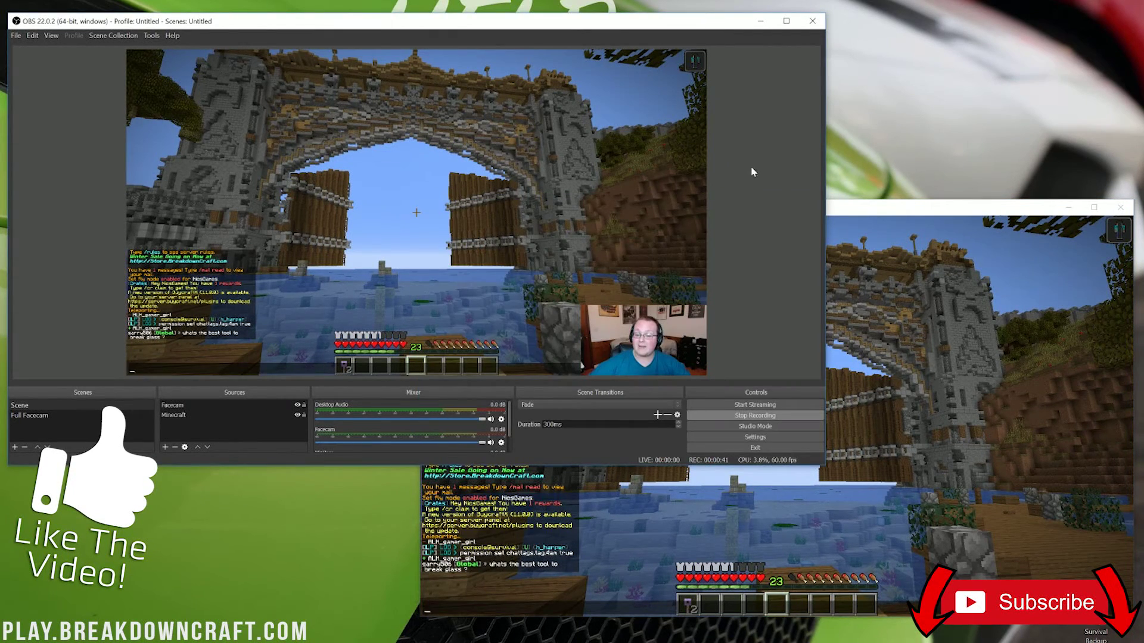
pyautogui.click(742, 416)
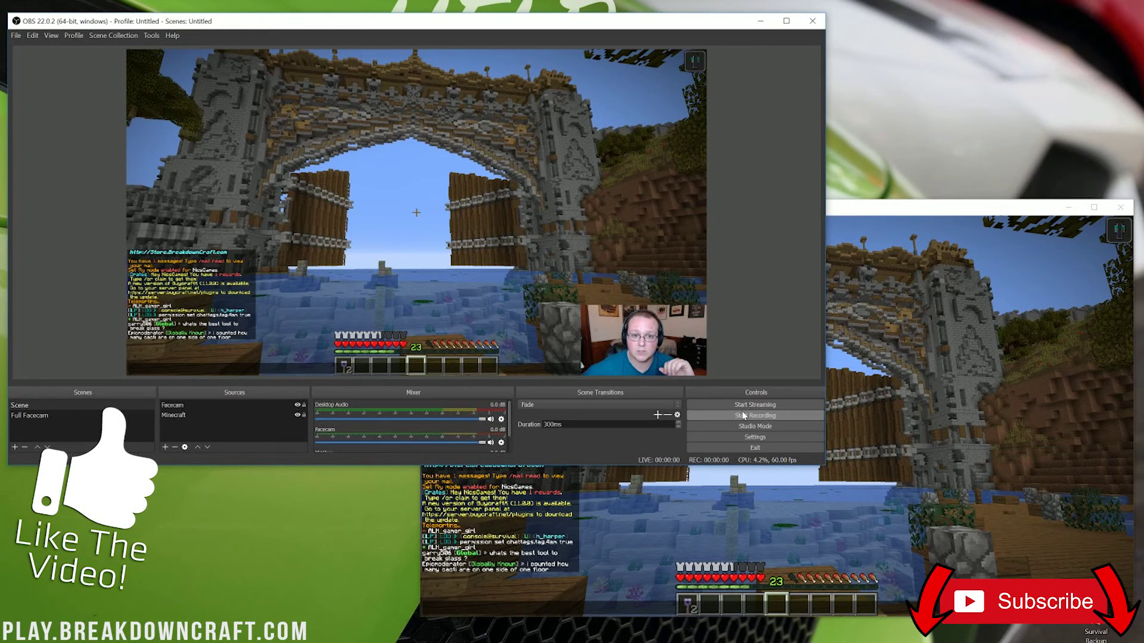
# Check the Output settings saving recordings as mp4 to Videos, then open File Explorer
pyautogui.click(723, 437)
pyautogui.click(255, 162)
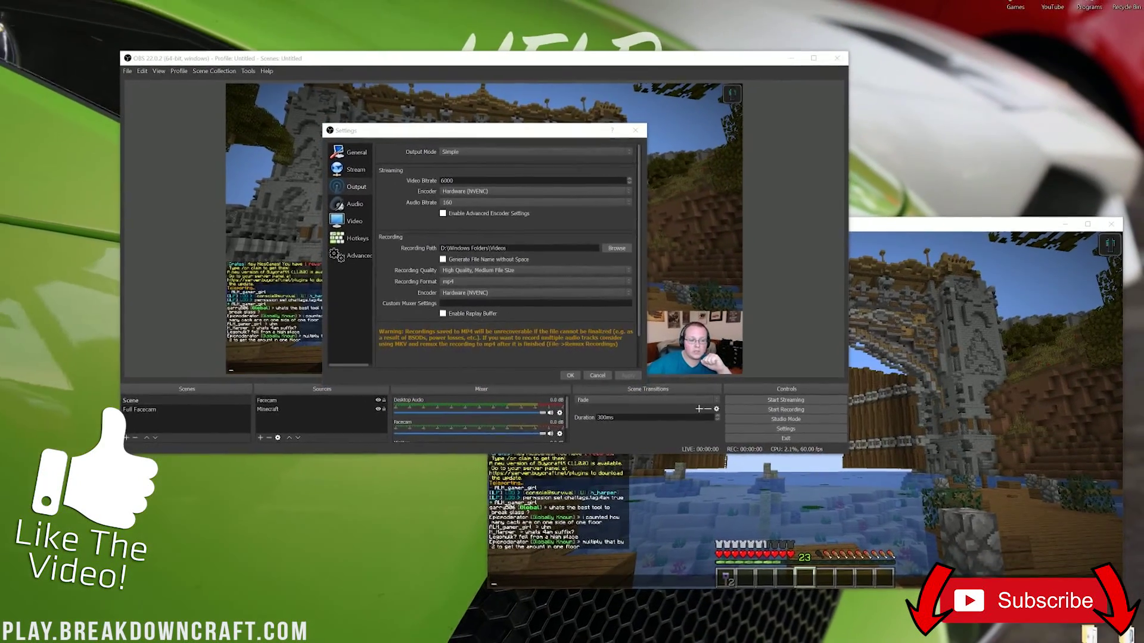
pyautogui.click(91, 6)
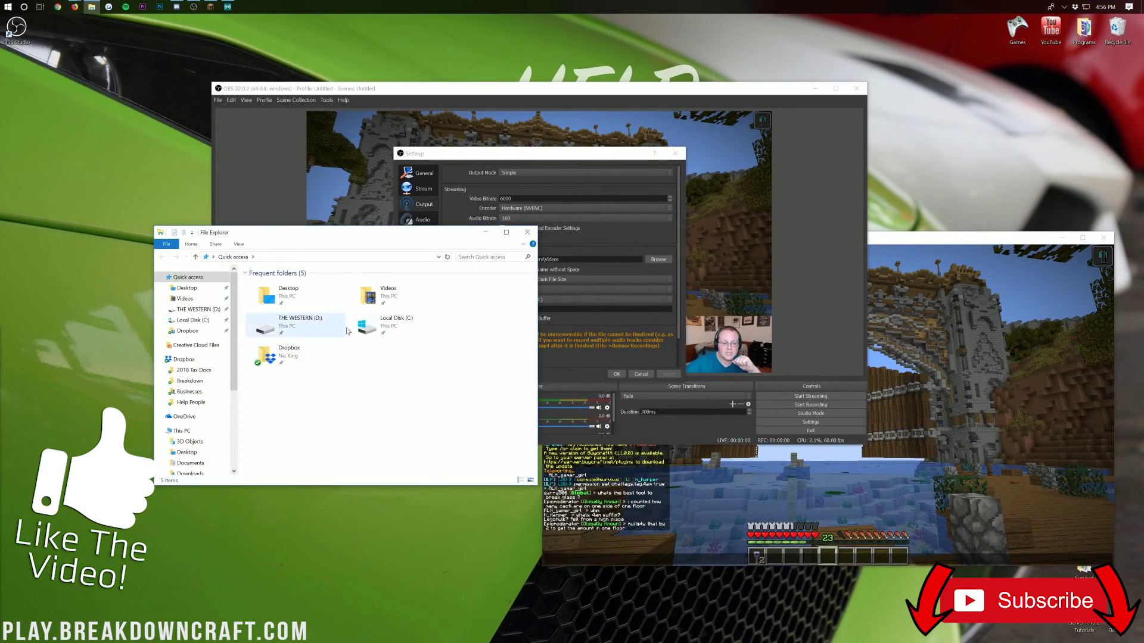
pyautogui.doubleClick(369, 295)
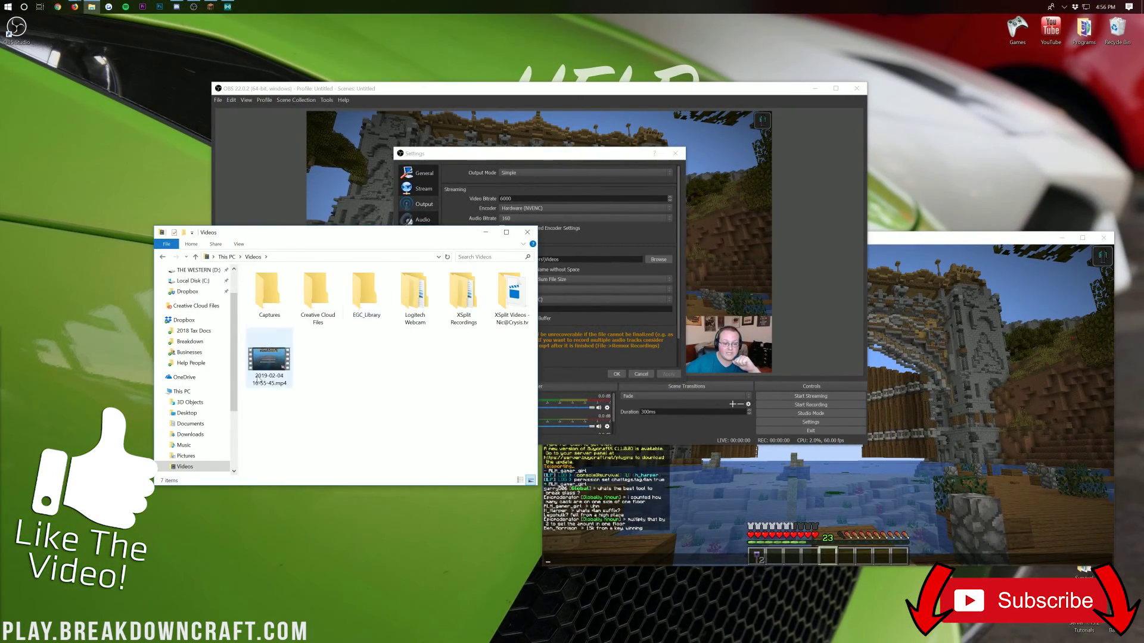
pyautogui.click(272, 344)
pyautogui.doubleClick(272, 363)
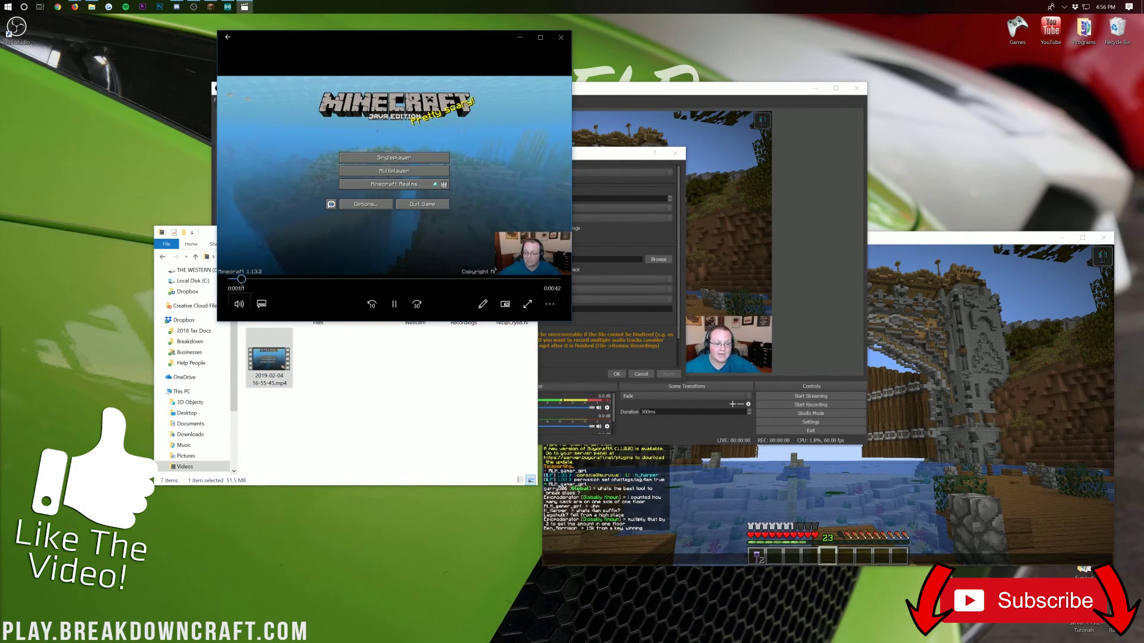
pyautogui.moveTo(414, 279); pyautogui.dragTo(489, 293)
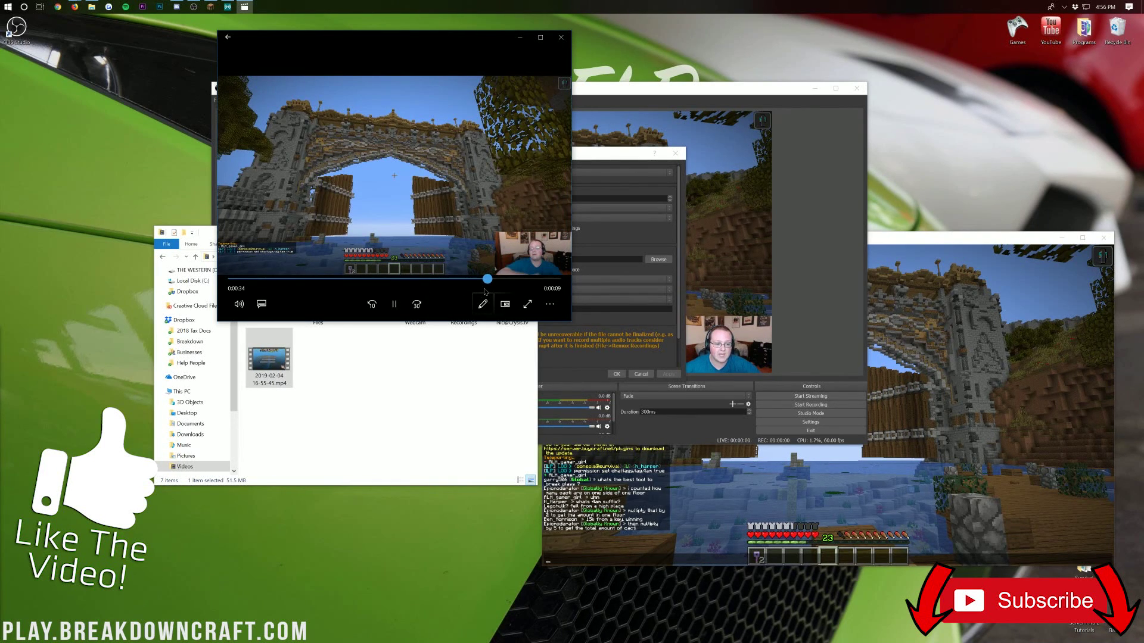
pyautogui.click(561, 37)
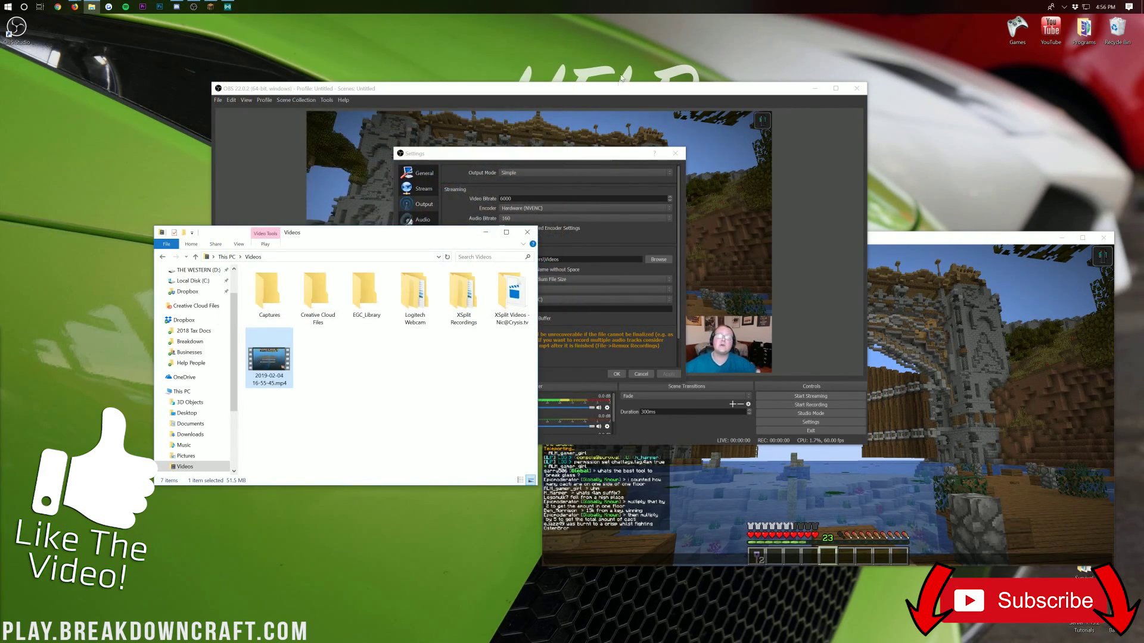